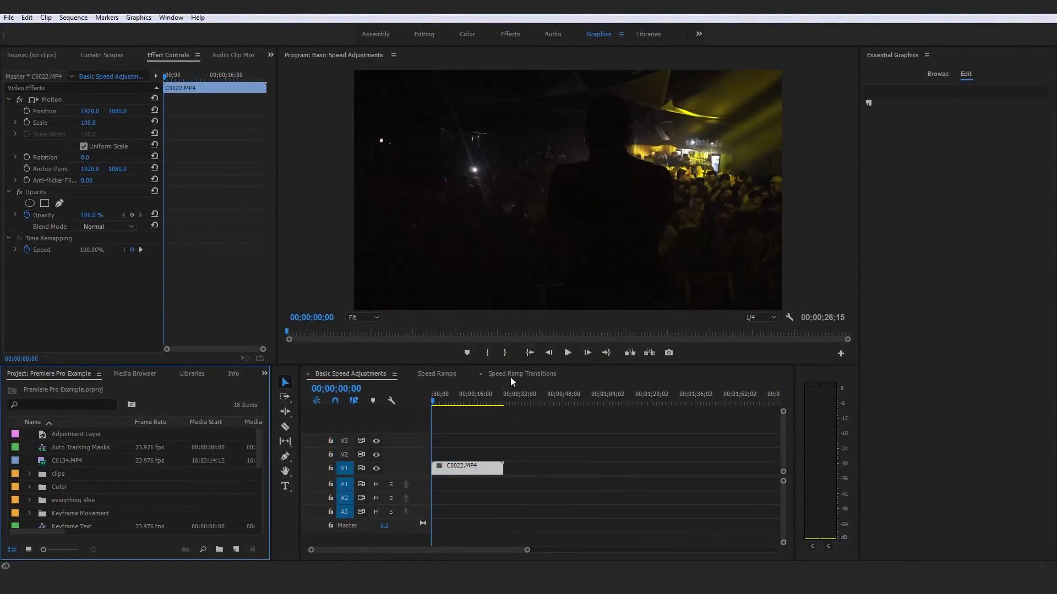
- Select C0022.MP4 and play the sequence from the start, stopping at 00;00;08;18
click(447, 397)
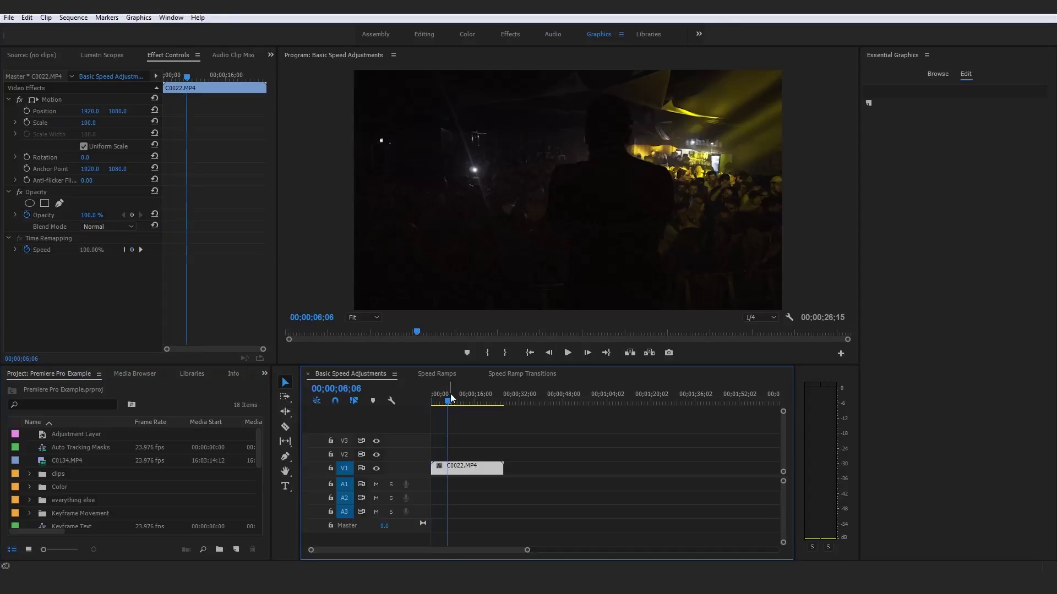
click(507, 410)
key(ctrl+a)
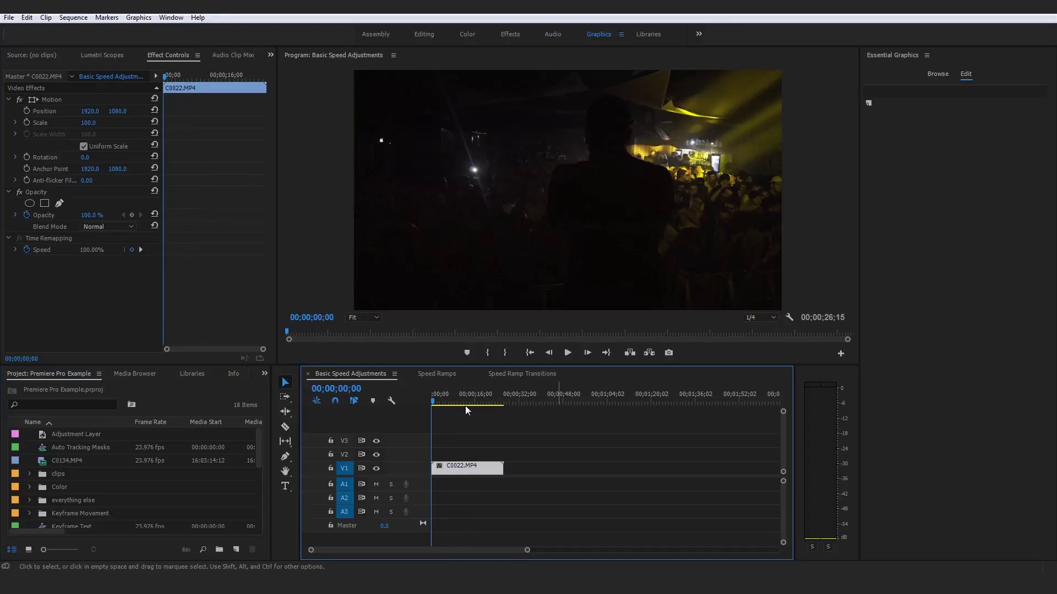
click(465, 405)
key(Home)
key(space)
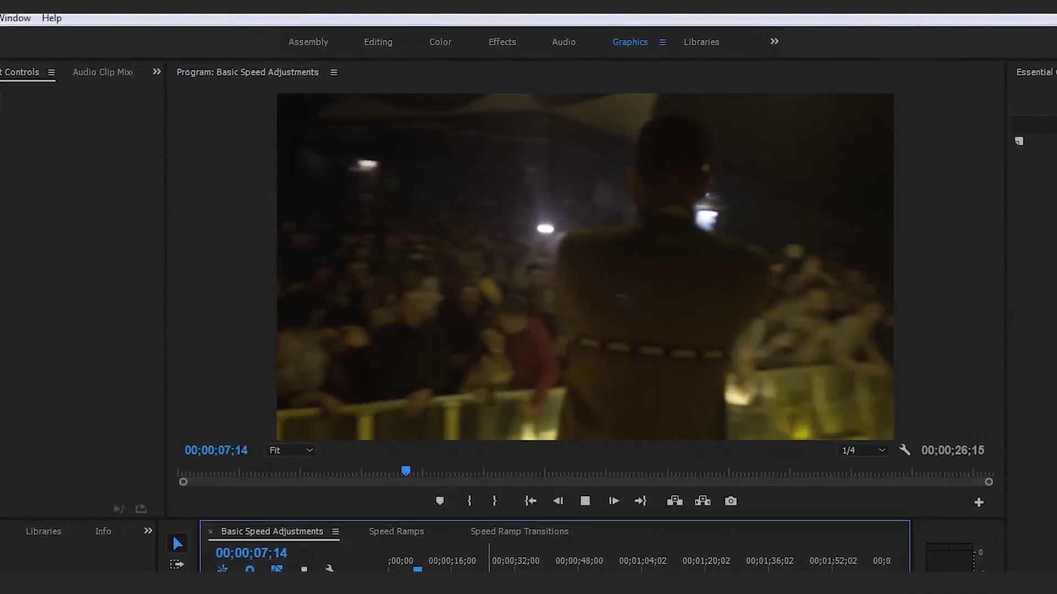
key(space)
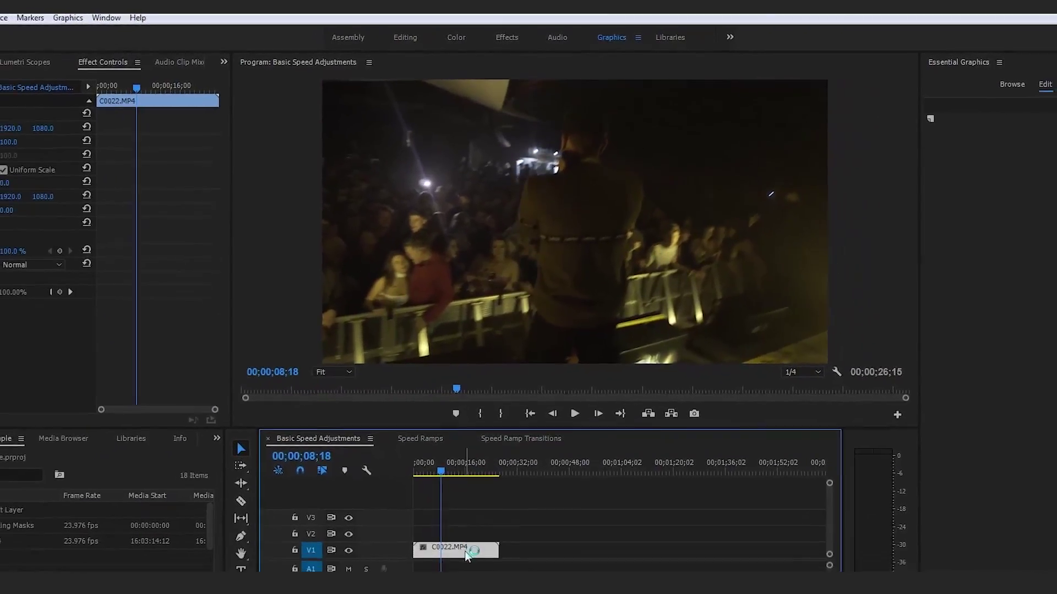
- Bring up and dismiss the C0022.MP4 clip's shortcut menu twice
right_click(479, 473)
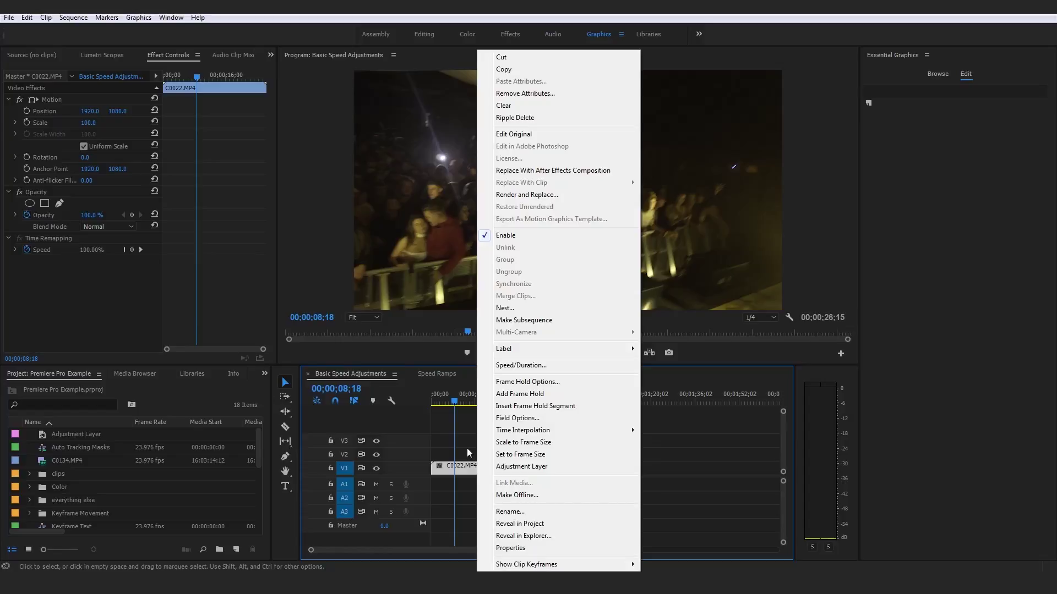
click(467, 448)
click(474, 447)
click(484, 466)
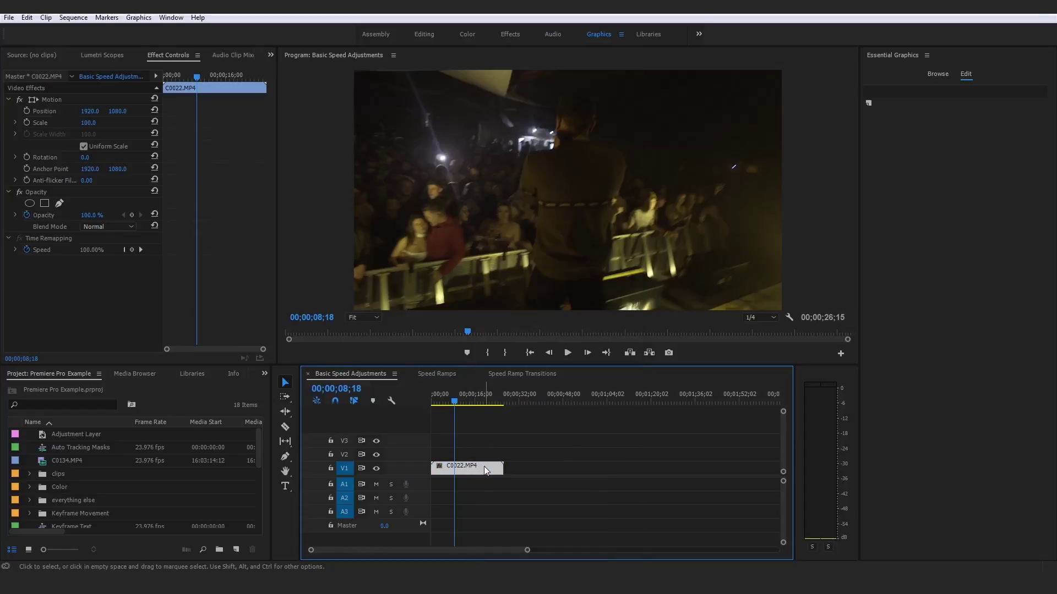
right_click(484, 468)
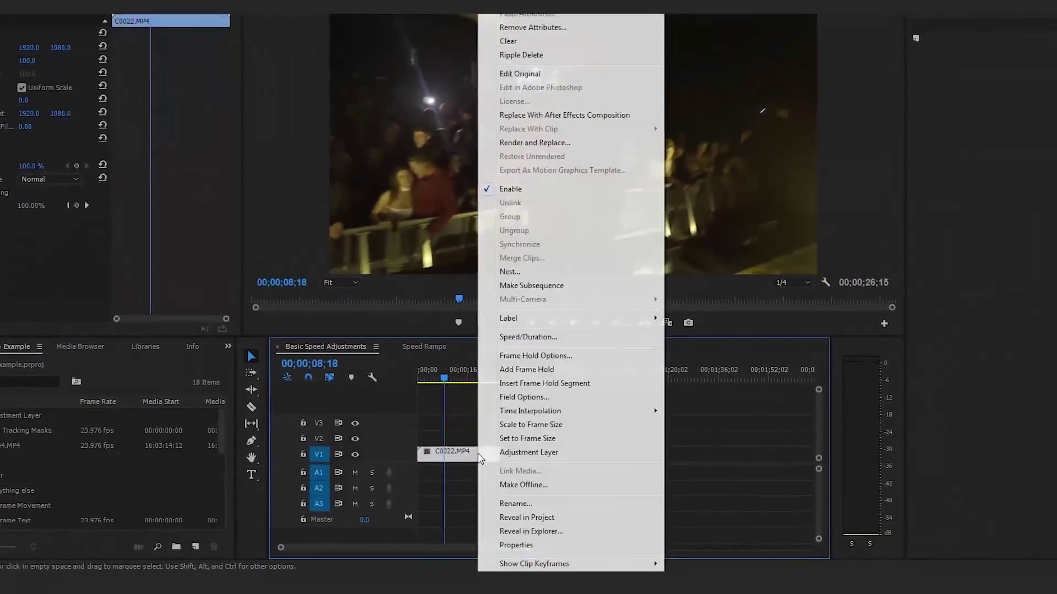
key(Escape)
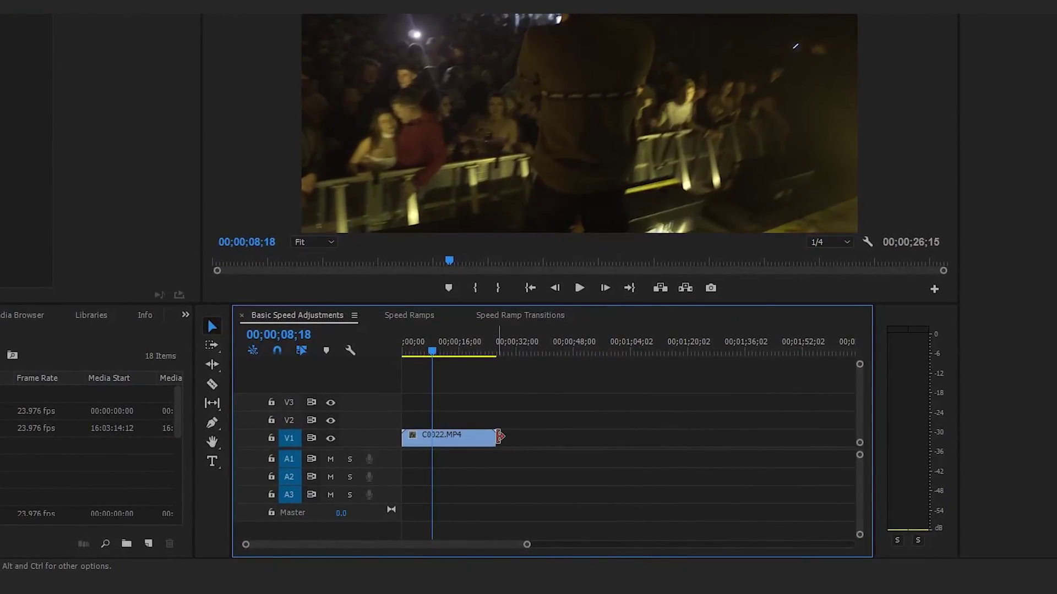
- Check the clip's trim options and effects list, then open its Speed/Duration settings
right_click(499, 436)
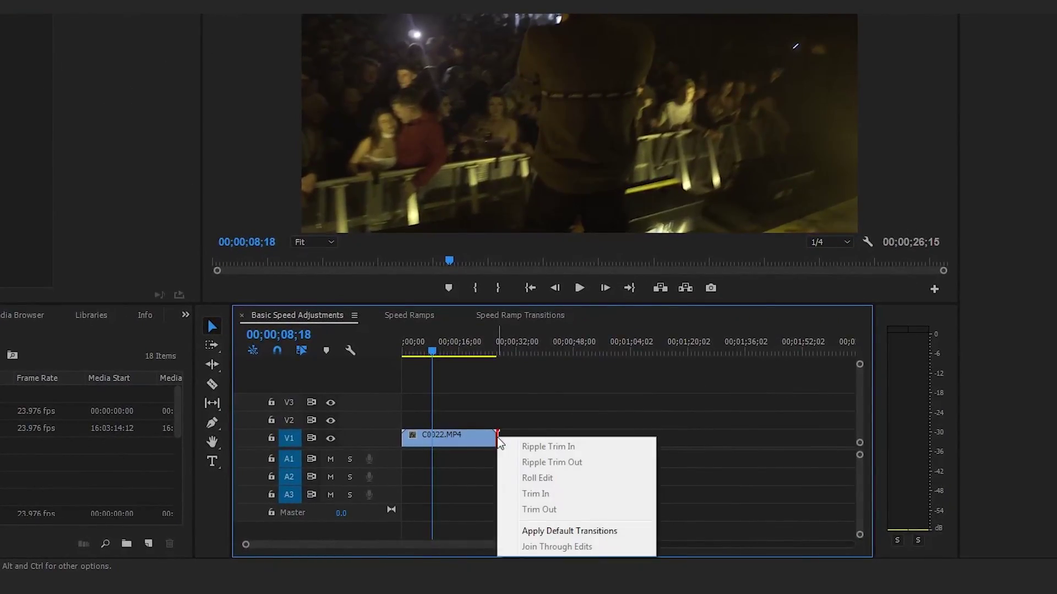
click(543, 410)
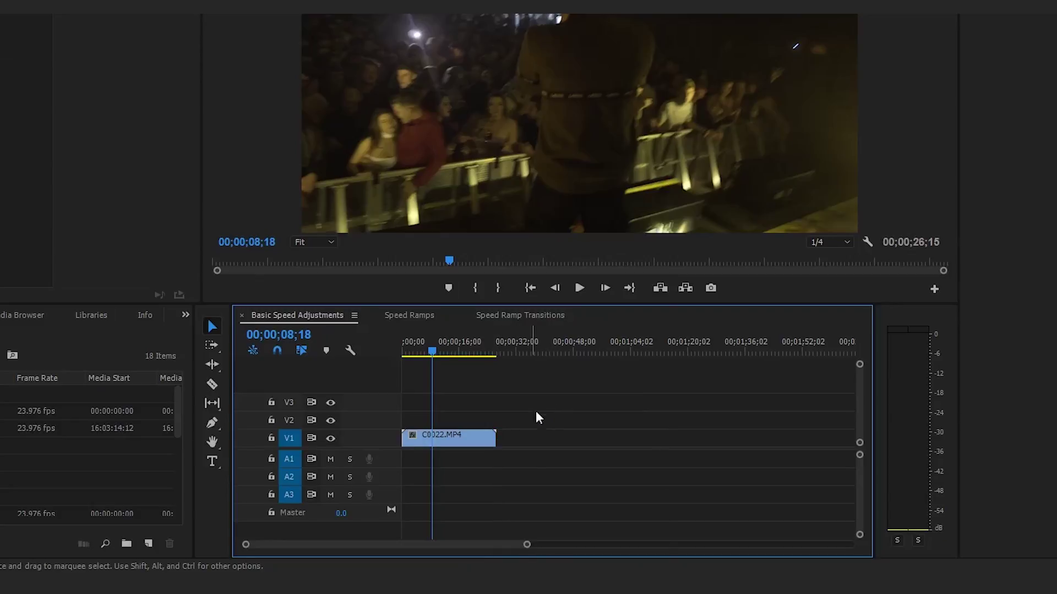
click(412, 436)
click(566, 465)
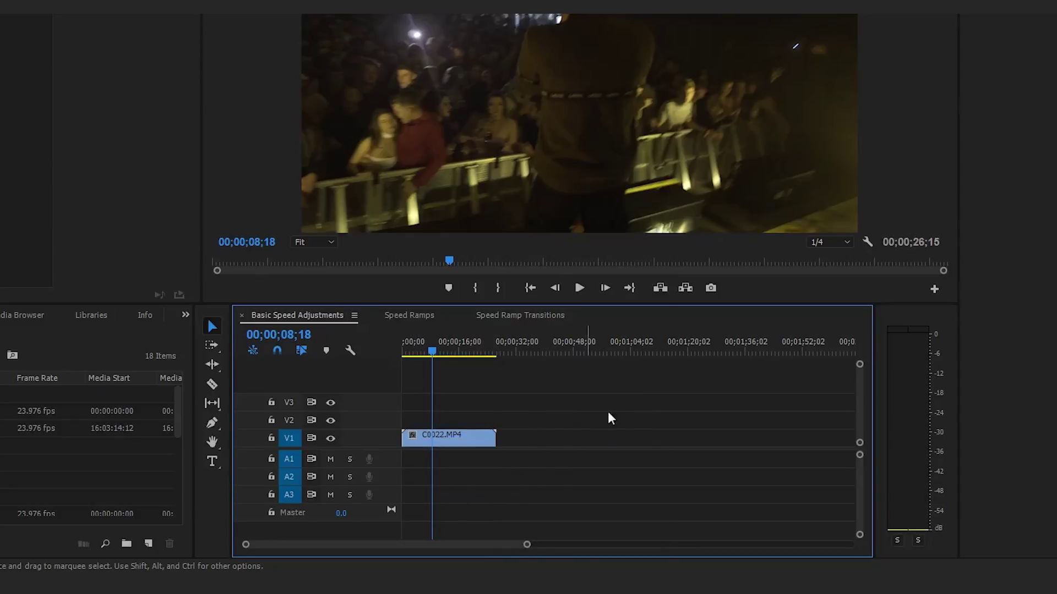
right_click(474, 437)
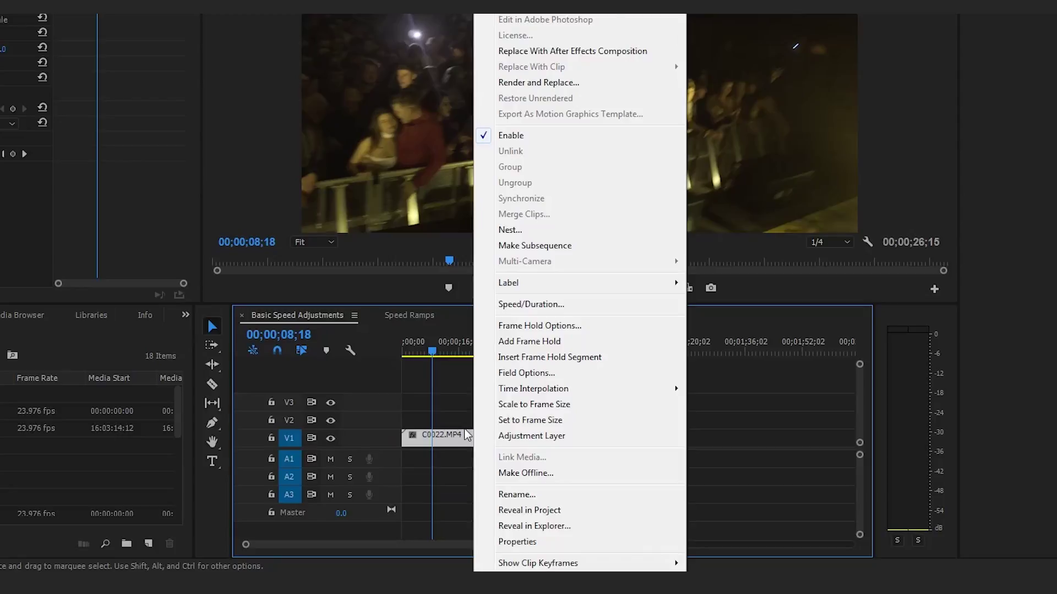
click(580, 306)
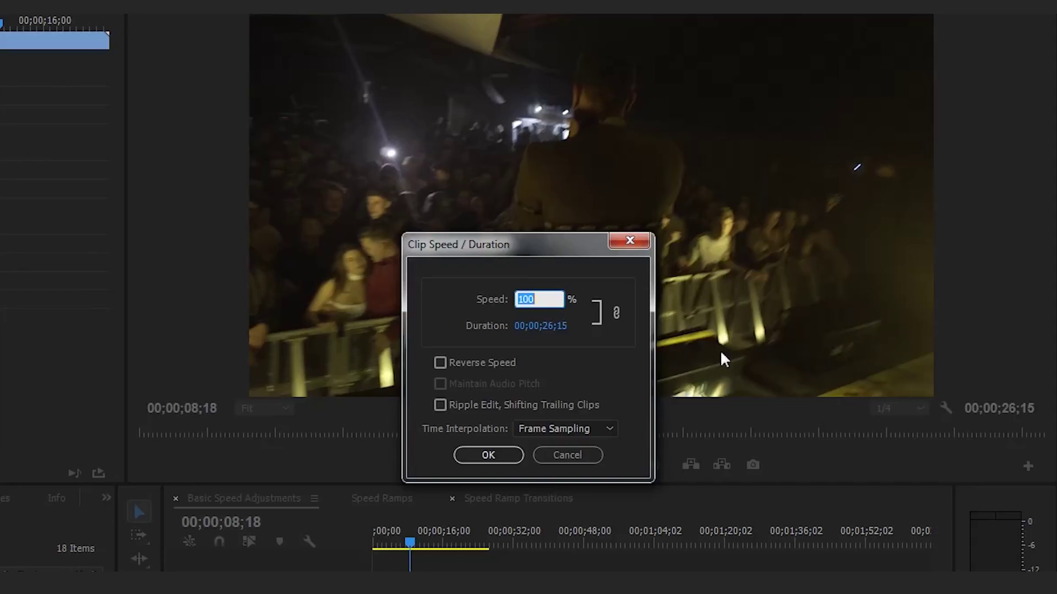
- Enter 50% as the C0022.MP4 speed so its duration becomes 00;00;53;00, and apply
click(616, 312)
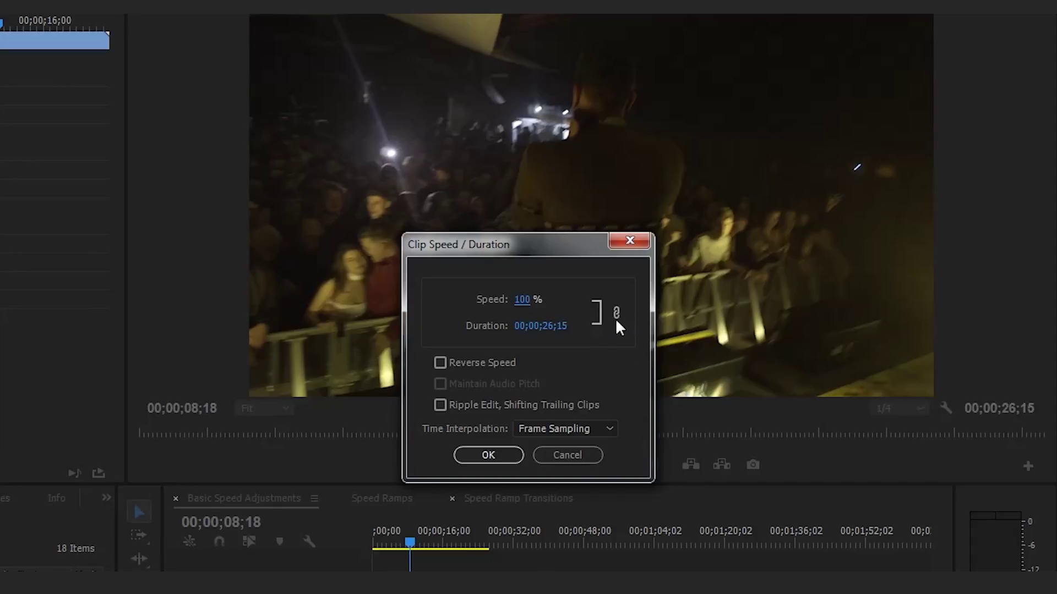
click(532, 300)
text(50)
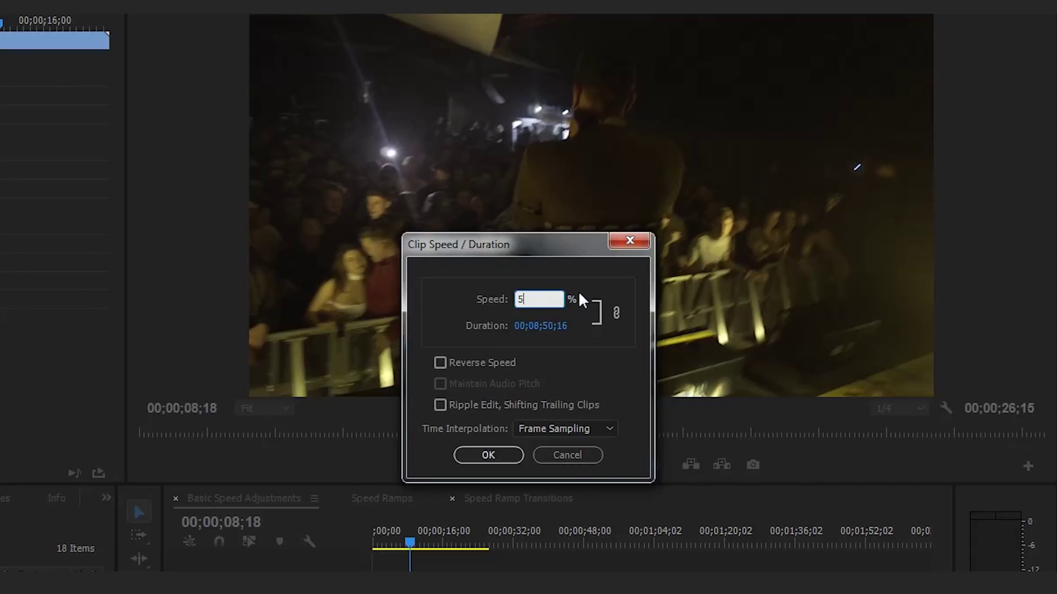
click(592, 346)
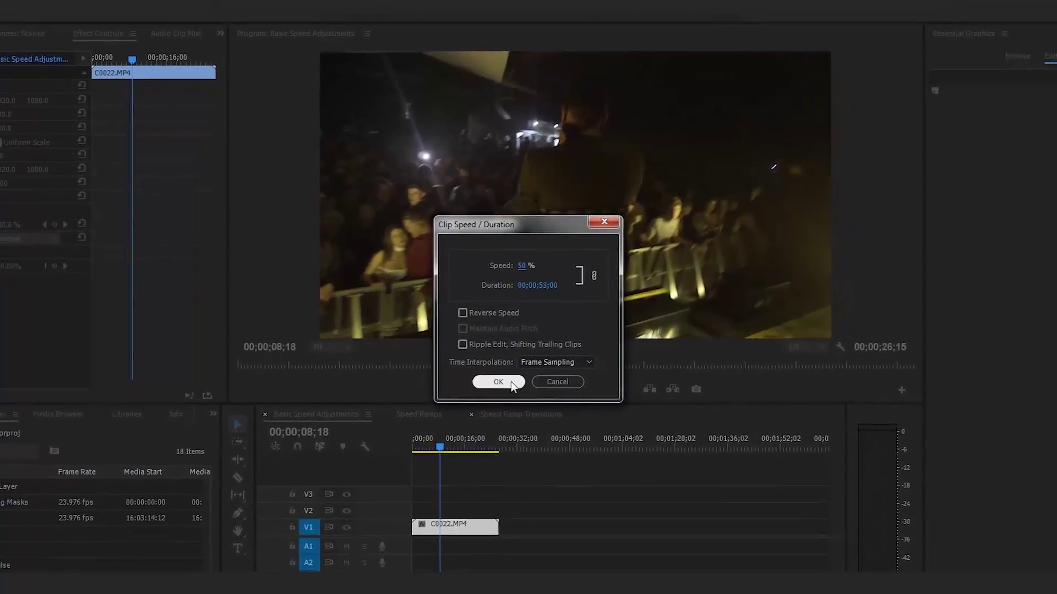
click(510, 381)
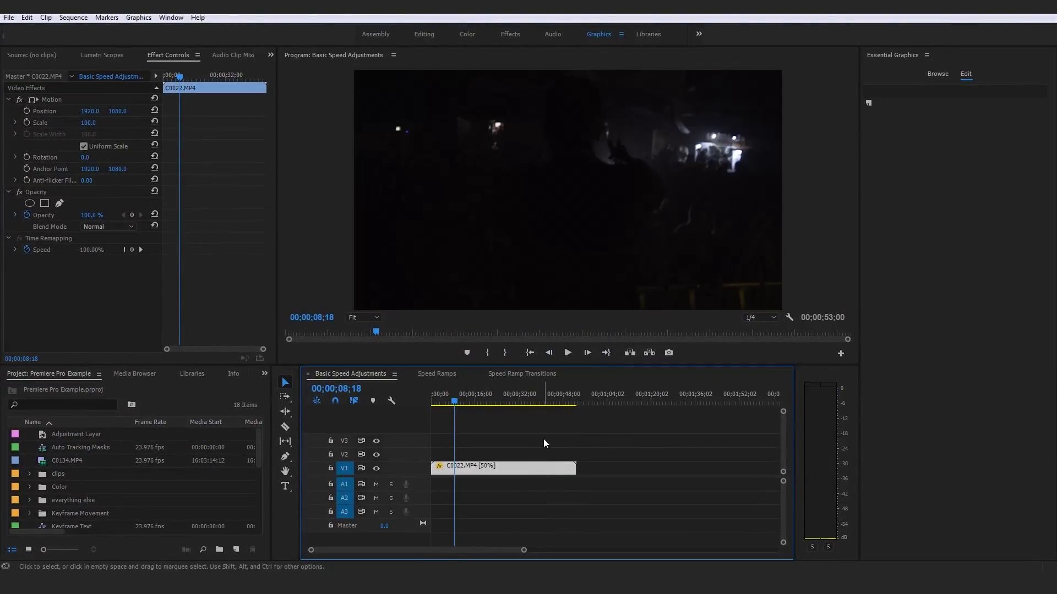
- Undo and reapply the 50% speed, try extending the clip, then undo back to 26;15
key(ctrl+z)
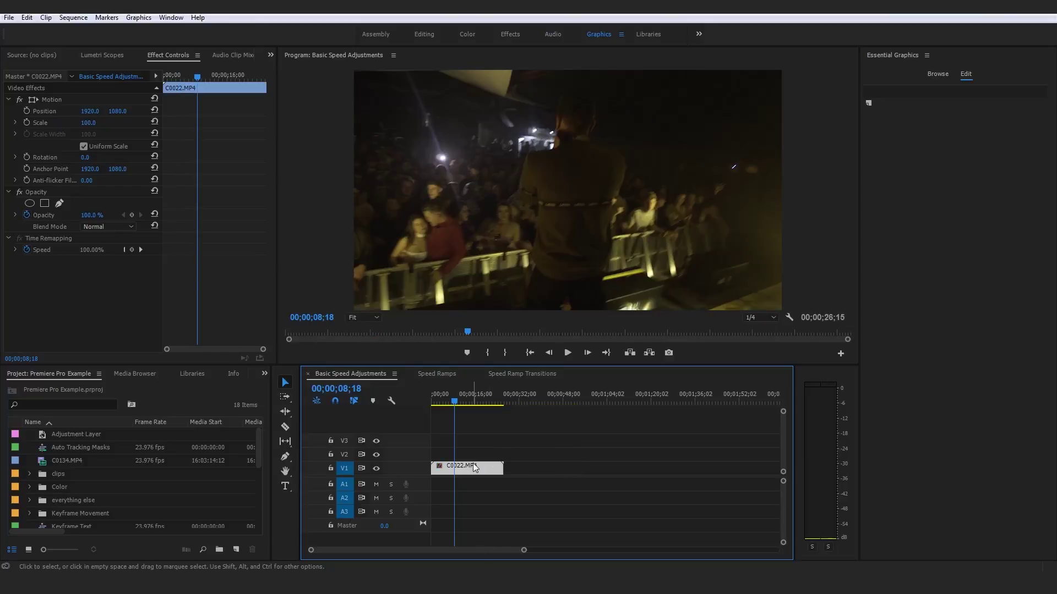
right_click(472, 466)
click(539, 365)
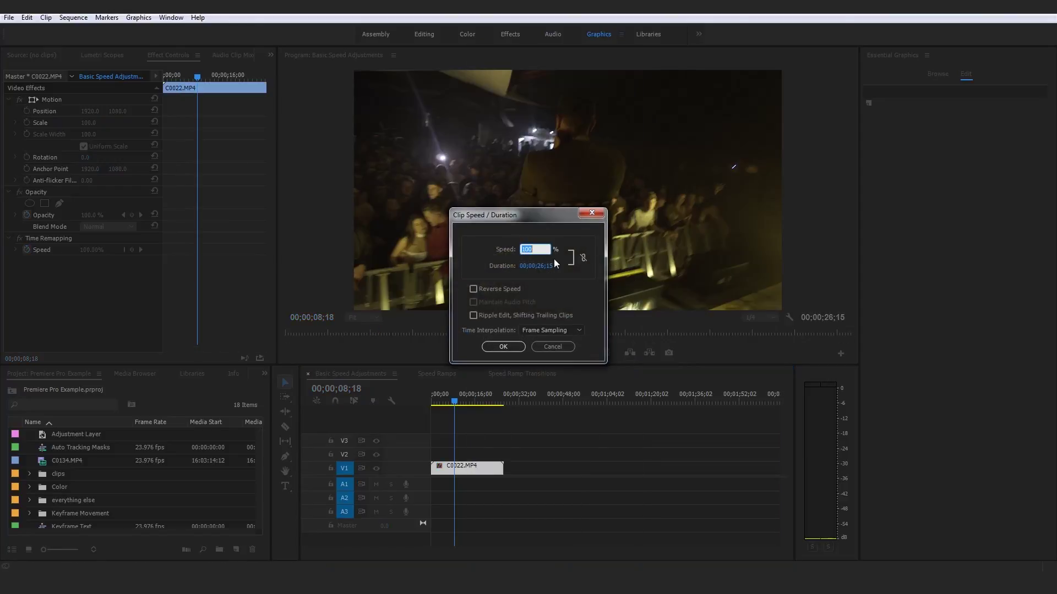
key(Return)
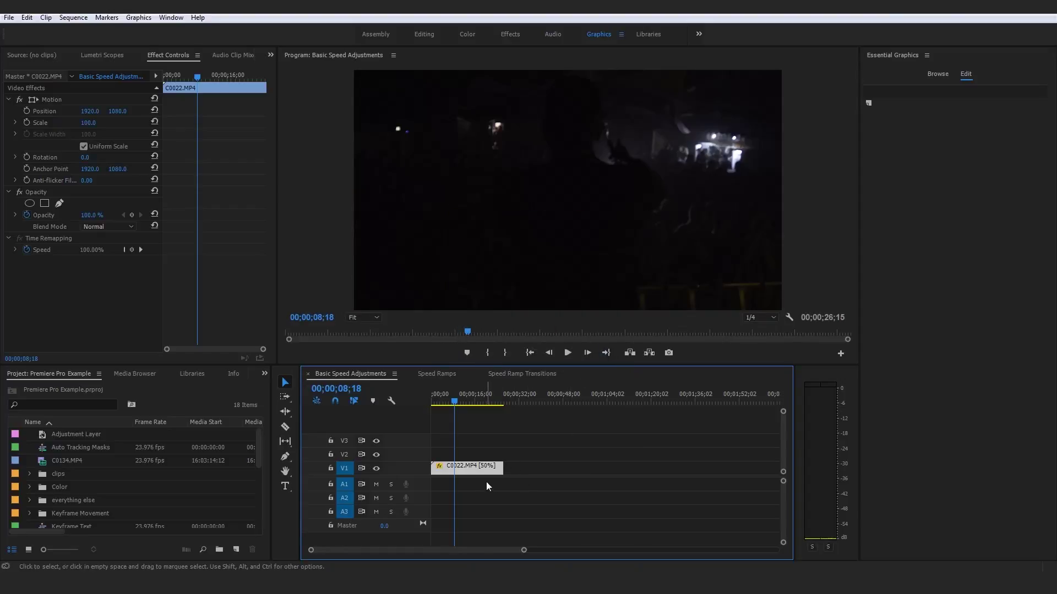
drag(501, 466, 576, 466)
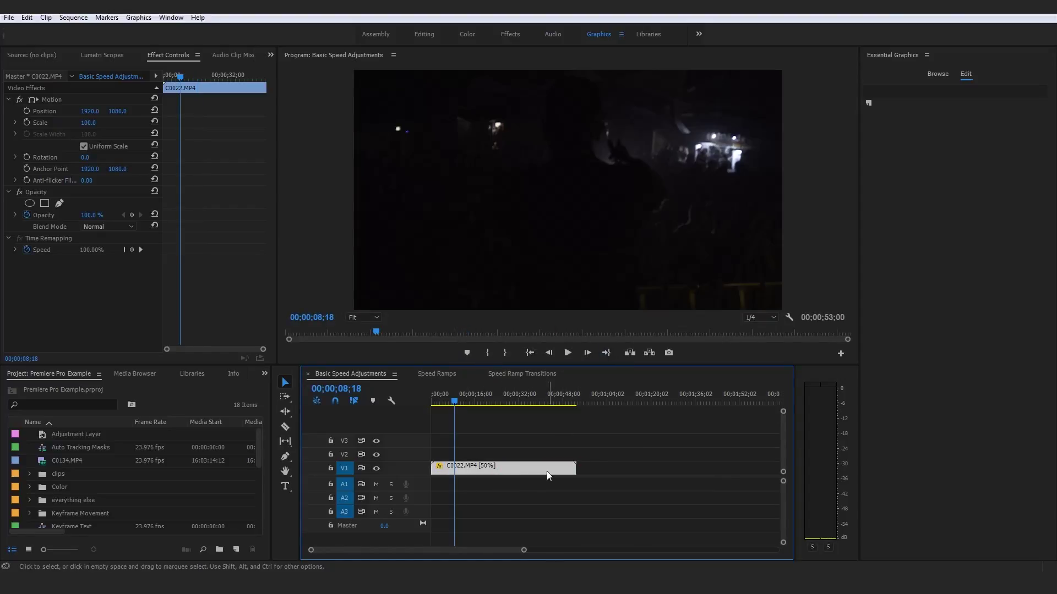
key(ctrl+z)
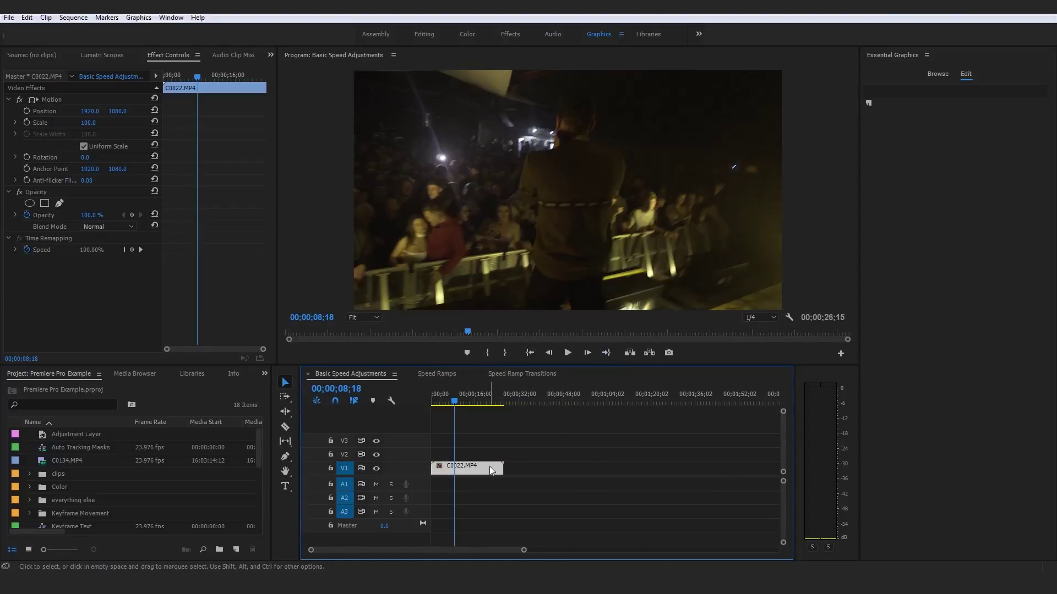
- Change C0022.MP4's speed to 200%, shortening it to 00;00;13;08
right_click(490, 466)
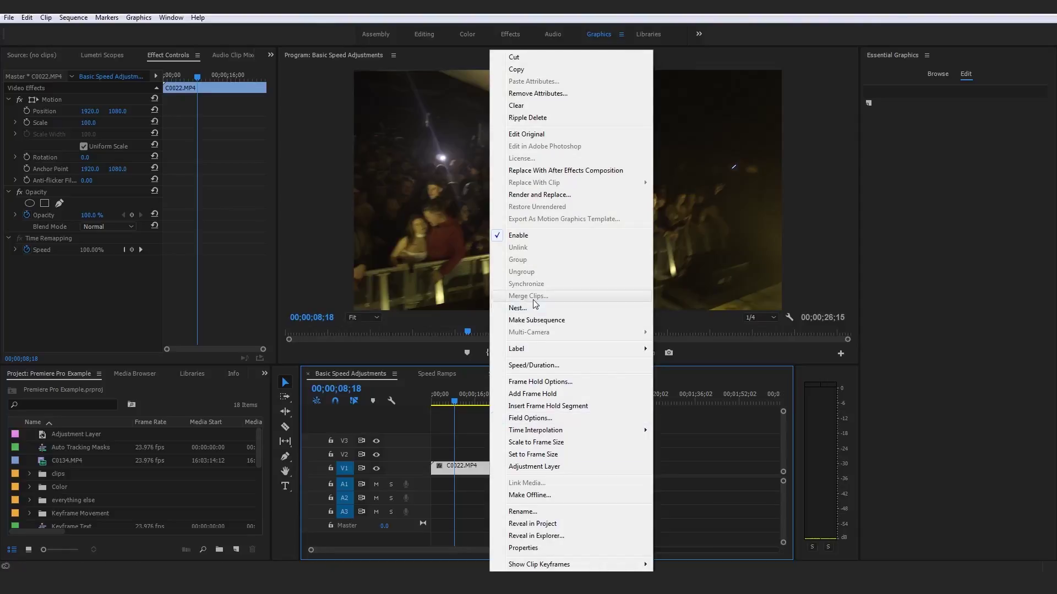
click(534, 365)
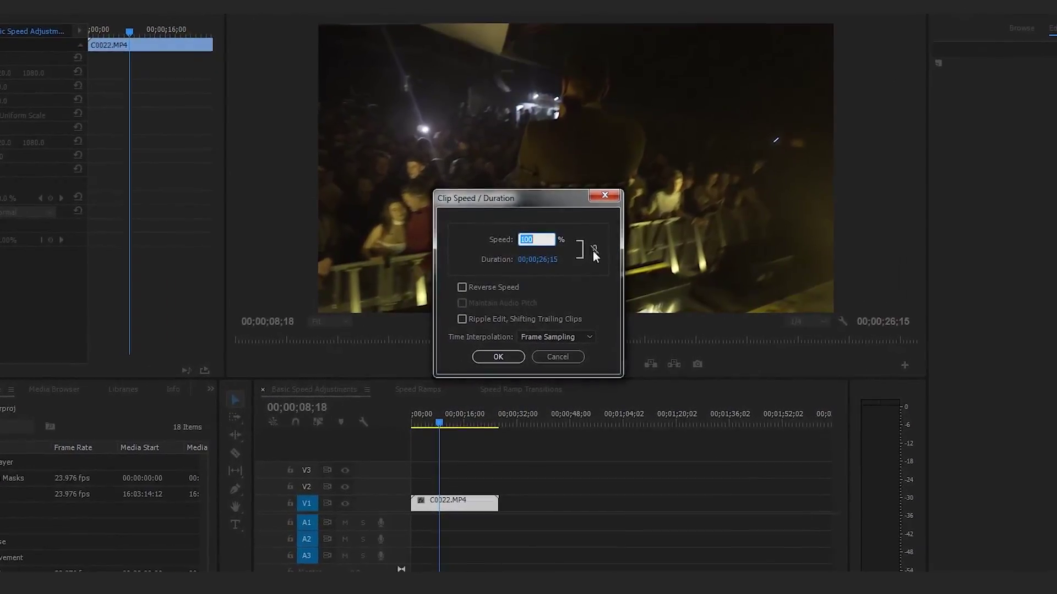
click(595, 248)
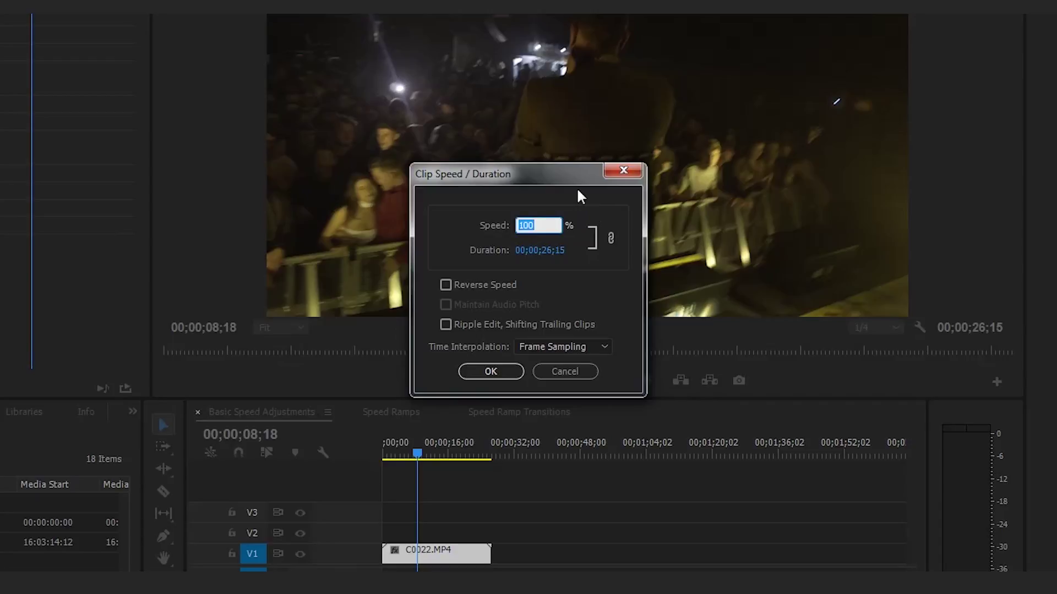
text(50)
text(200)
click(490, 372)
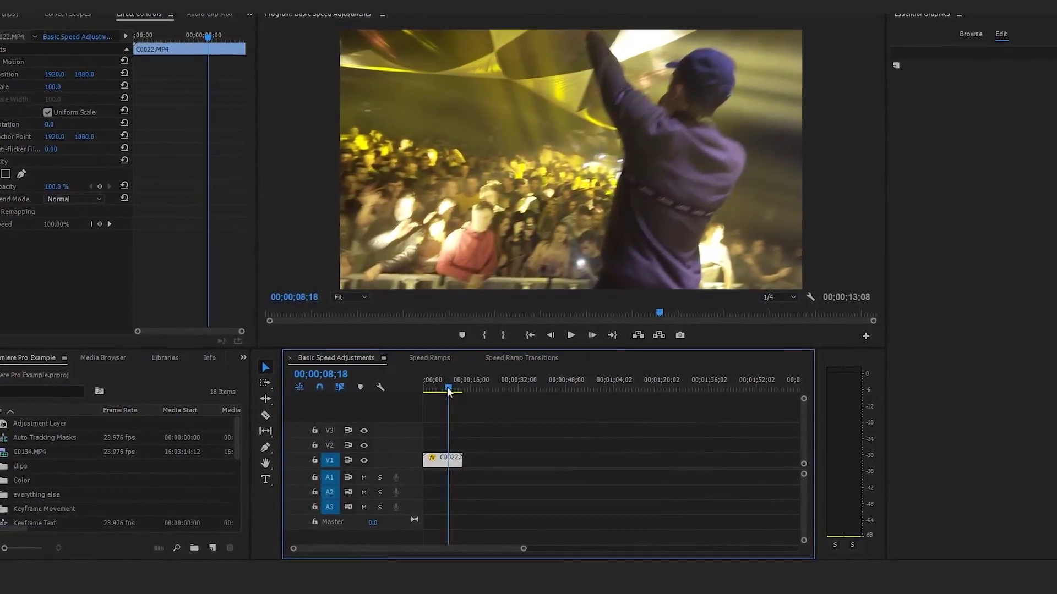
- Preview the 200% clip from the start, then undo it back to 00;00;26;15
key(Home)
key(space)
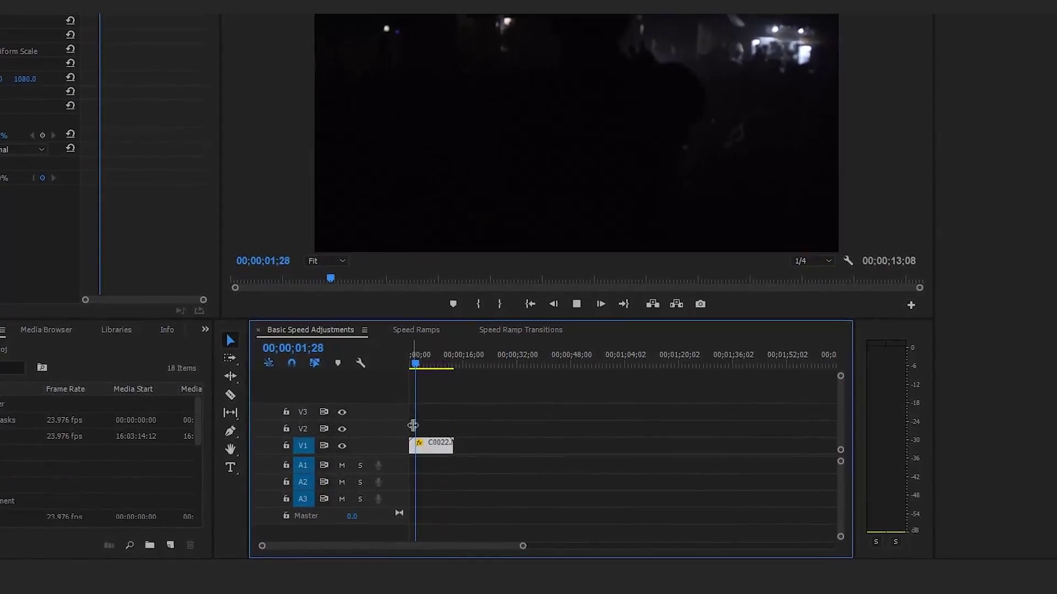
key(space)
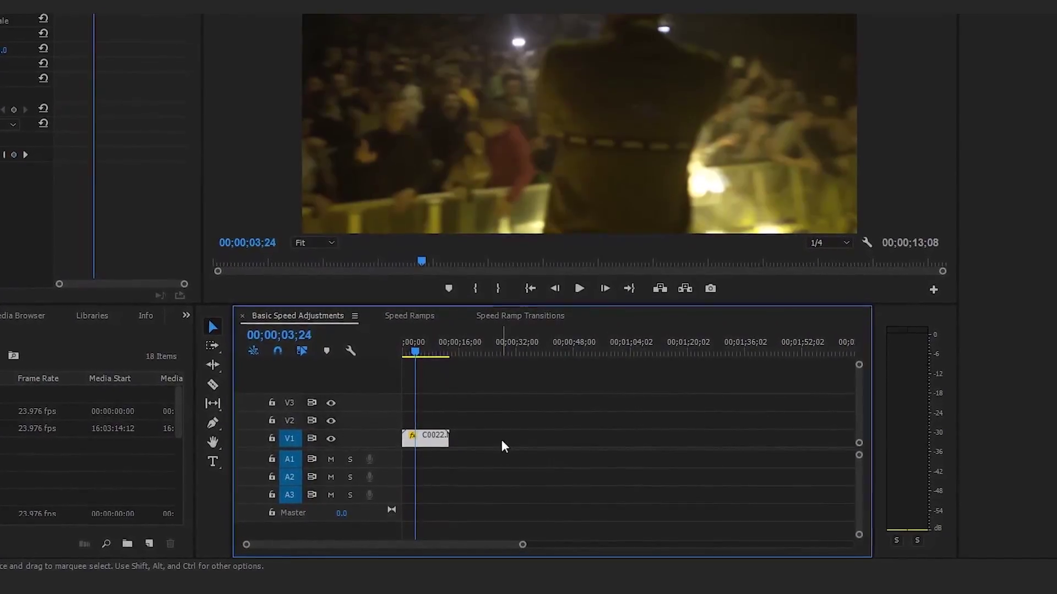
key(ctrl+z)
key(Home)
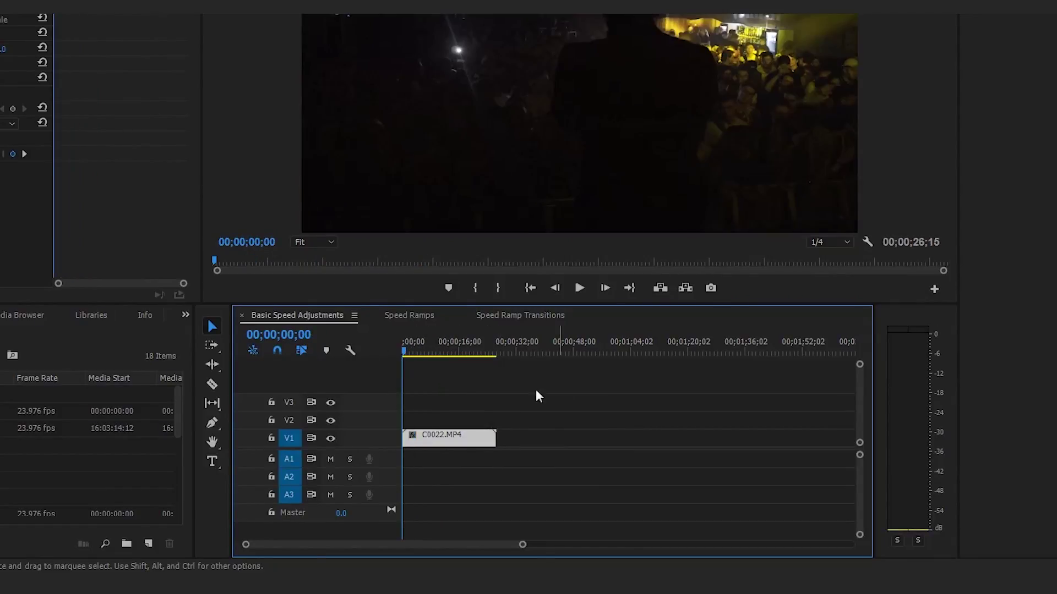
click(474, 440)
- Turn on Reverse Speed (-100%) for C0022.MP4, preview it, then undo the reversal
right_click(476, 442)
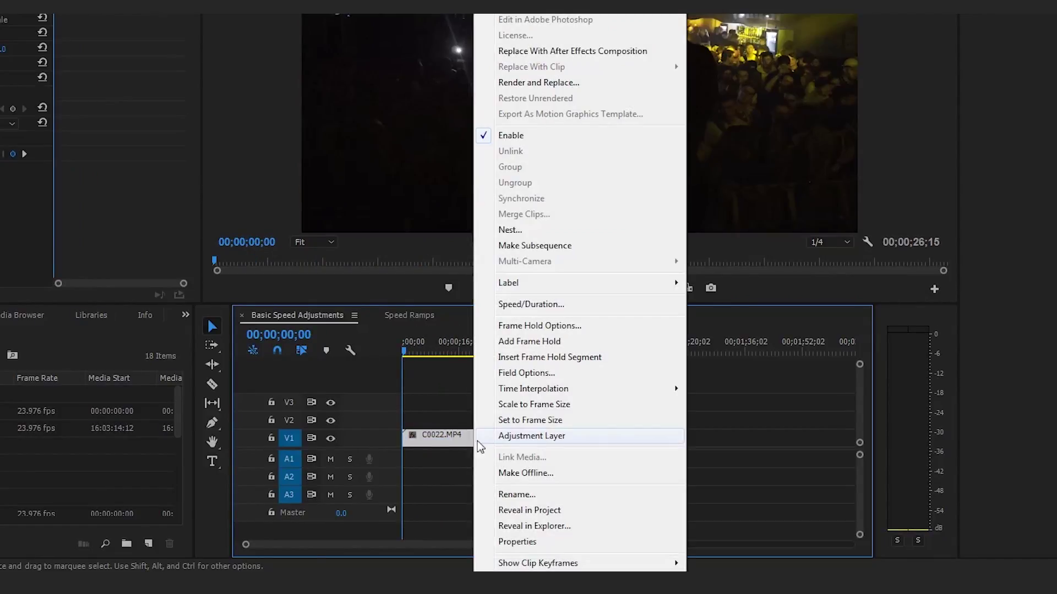
click(548, 306)
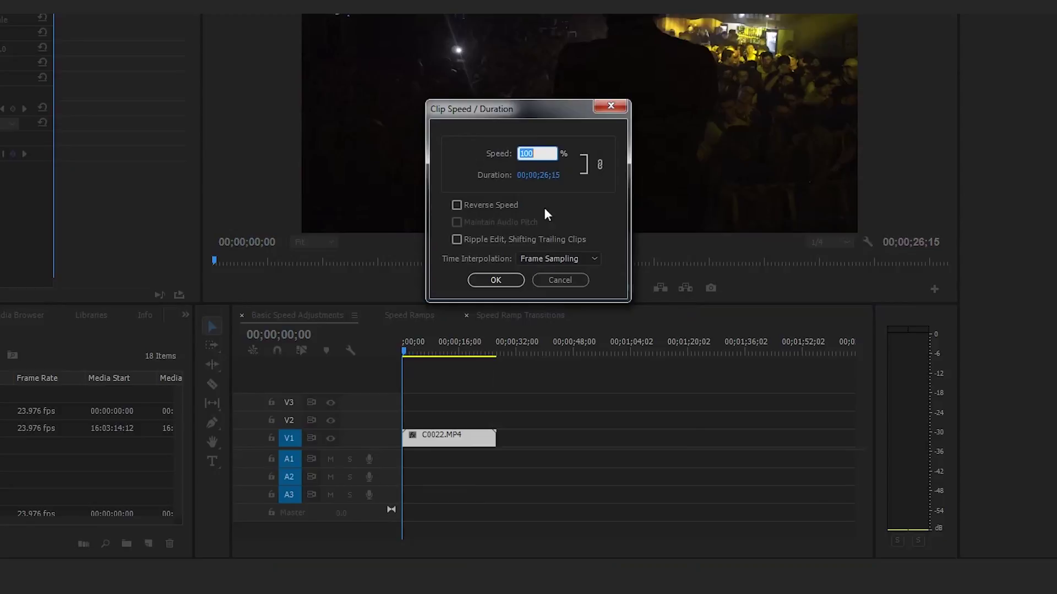
click(499, 203)
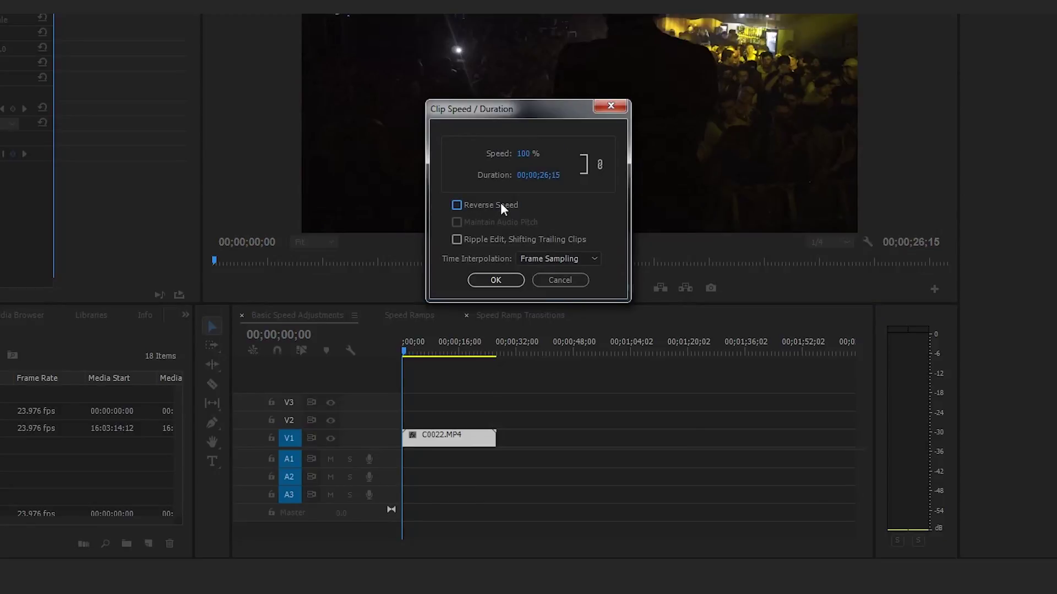
click(501, 205)
click(495, 281)
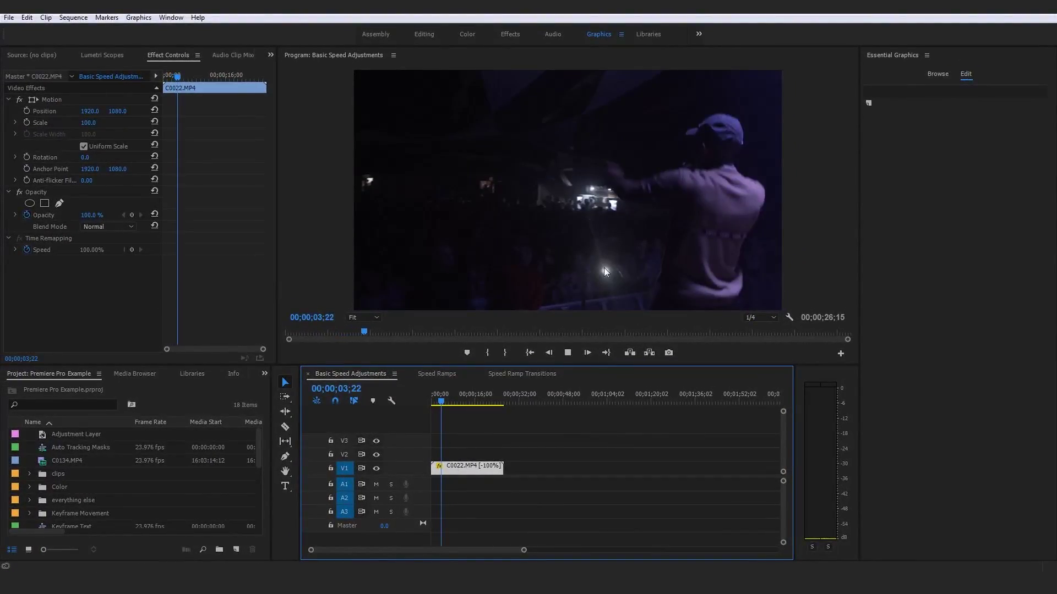
key(space)
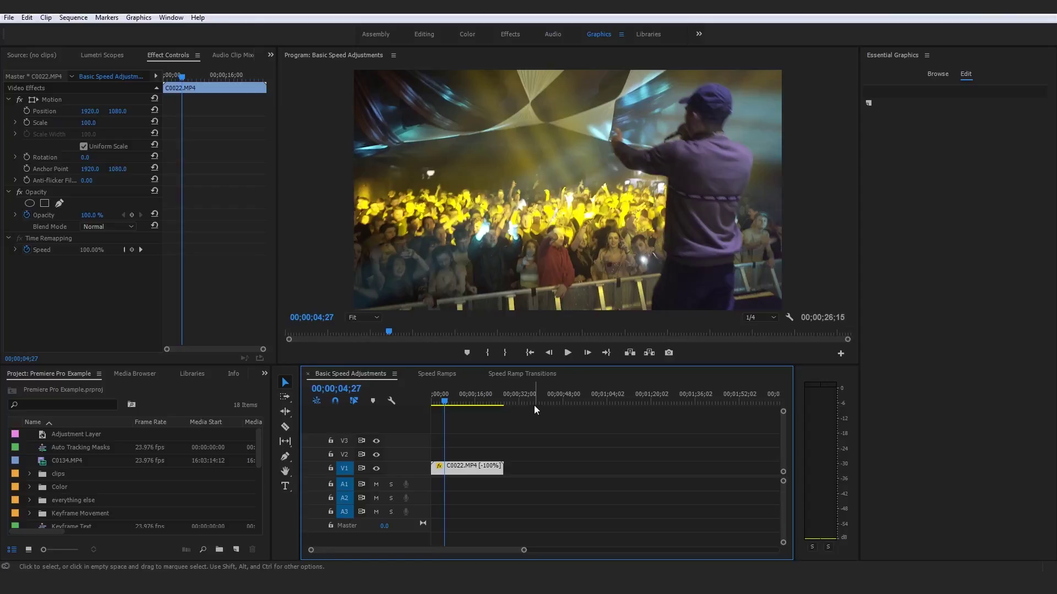
key(ctrl+z)
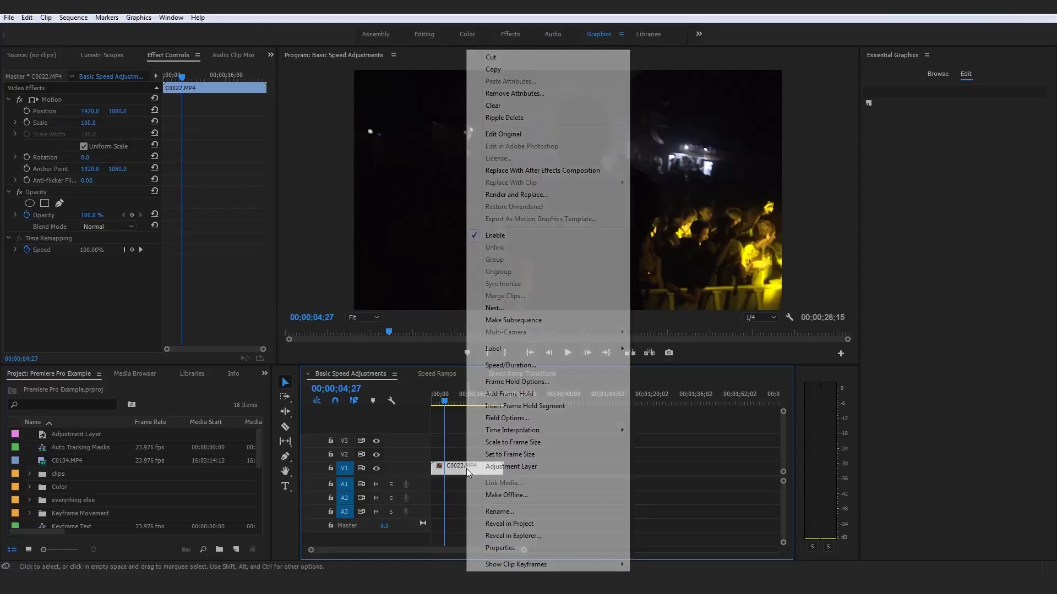
- Reapply Reverse Speed at -100% to C0022.MP4 and play it from the start
click(537, 364)
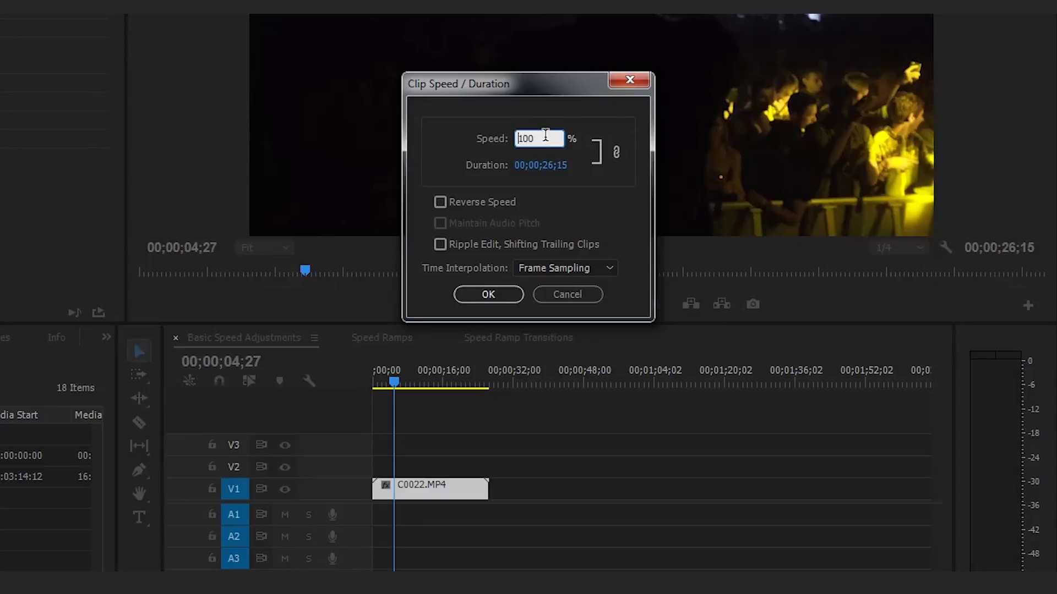
click(484, 291)
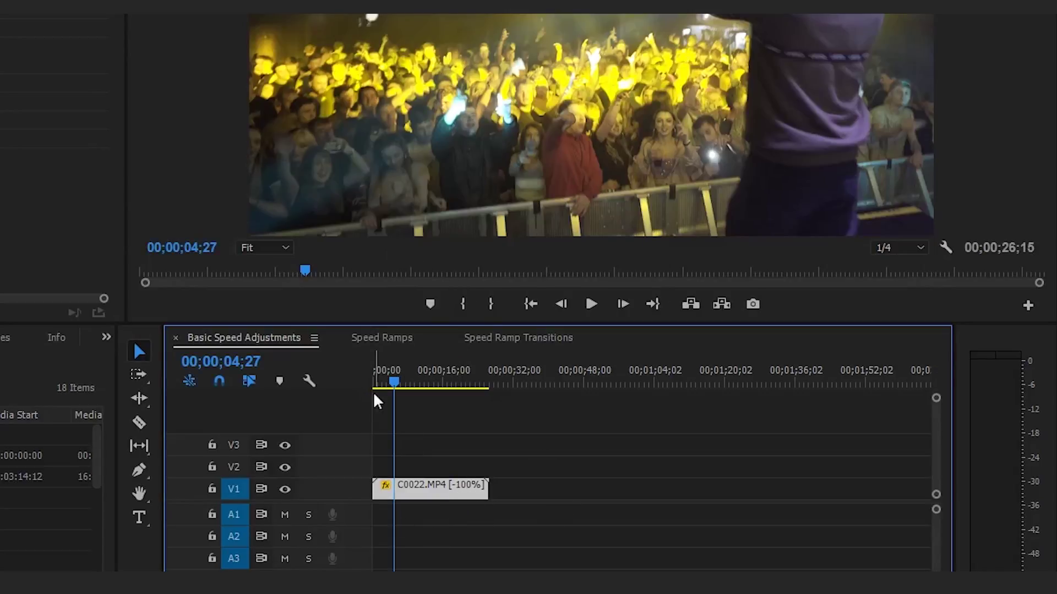
key(Home)
key(space)
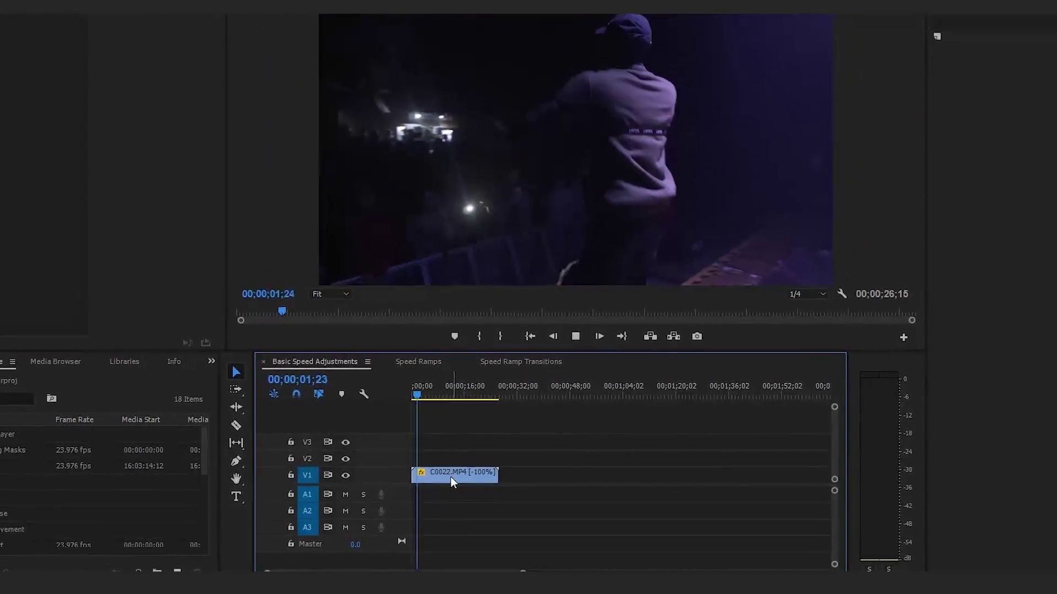
- Uncheck Reverse Speed and review the Time Interpolation choices, then cancel the dialog
right_click(451, 477)
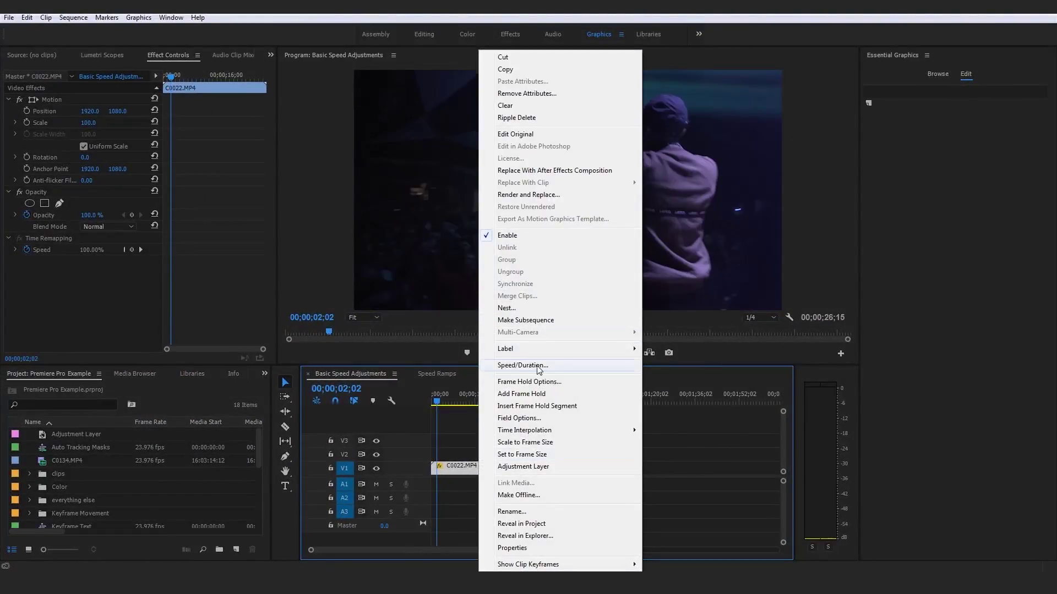
click(523, 365)
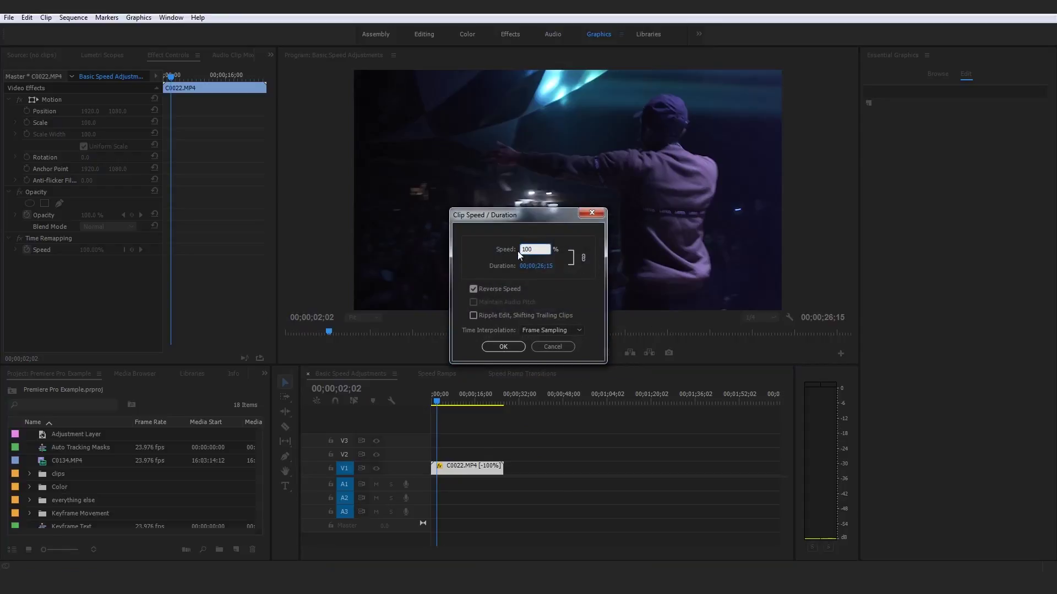
click(491, 293)
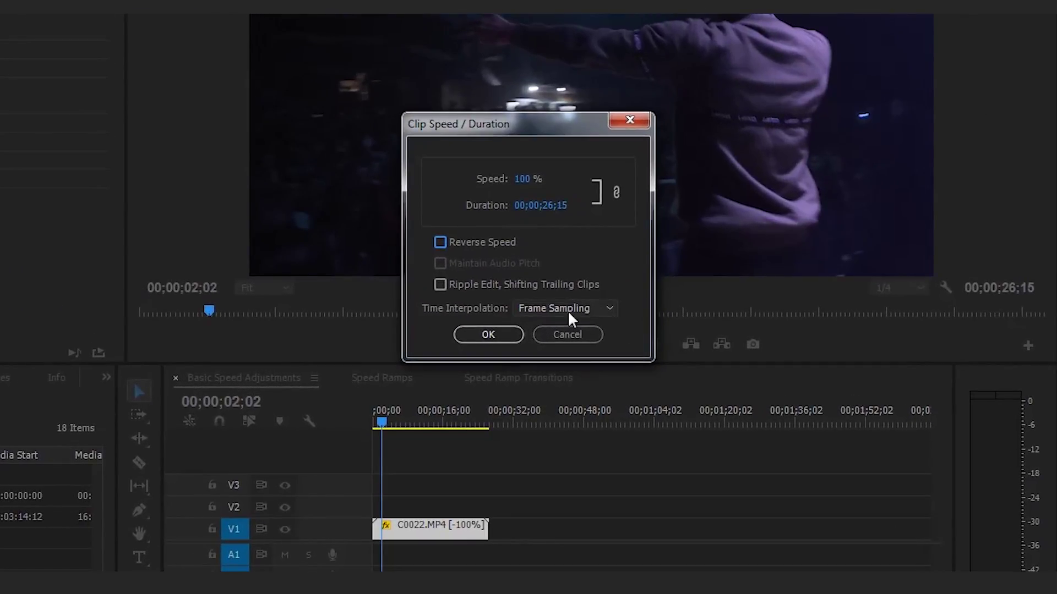
click(567, 310)
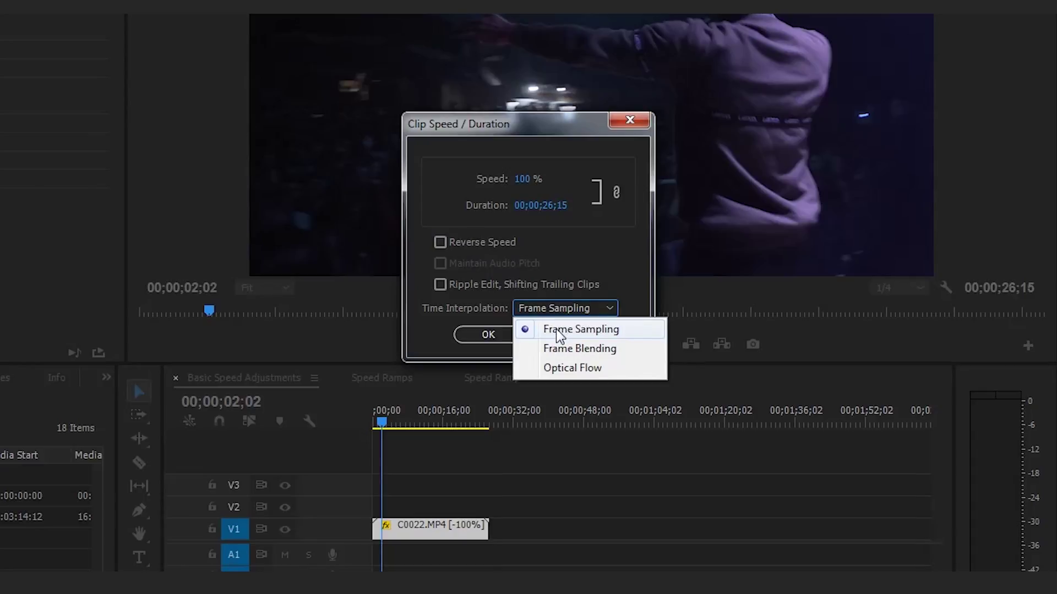
click(603, 332)
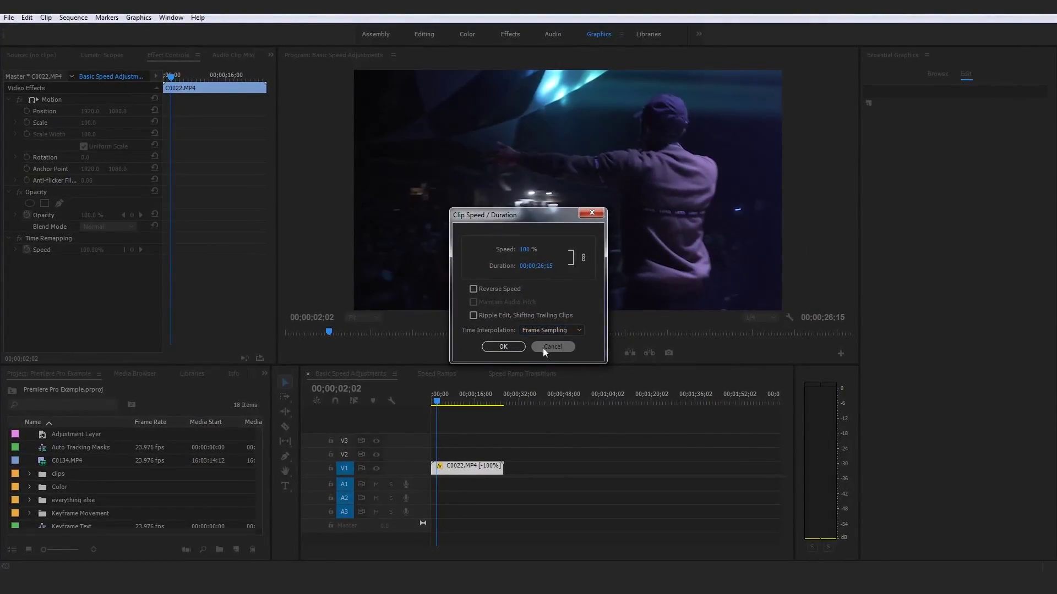
click(543, 348)
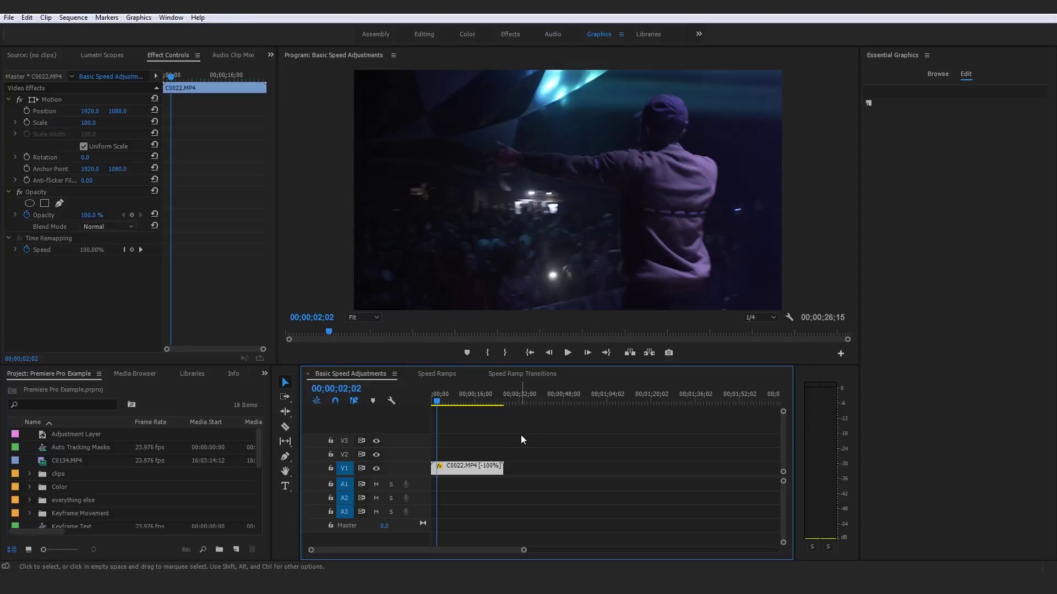
- Deselect the clip and play the sequence forward from the start
key(Home)
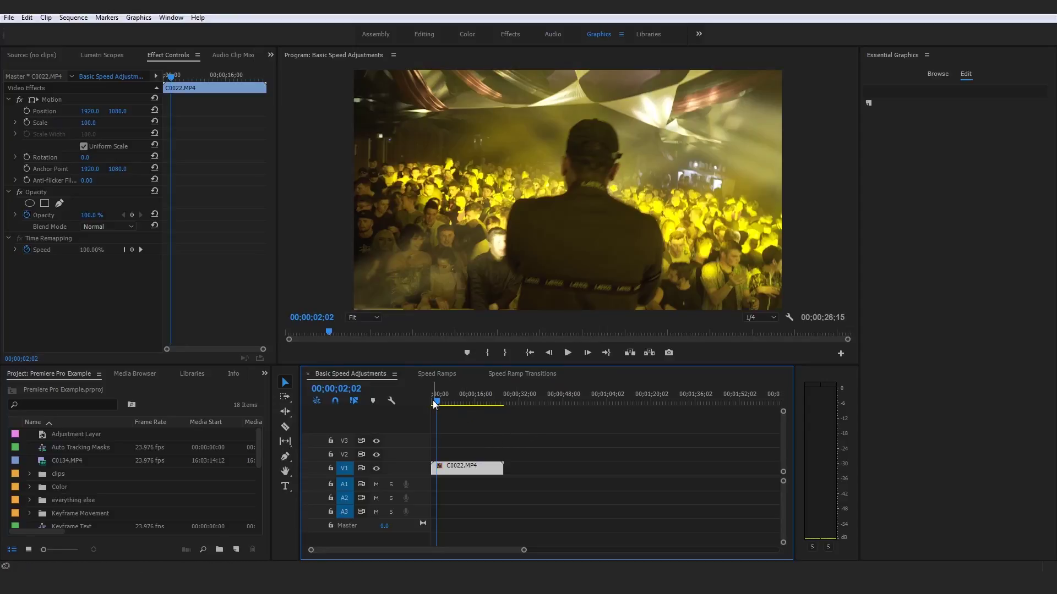
click(529, 428)
key(space)
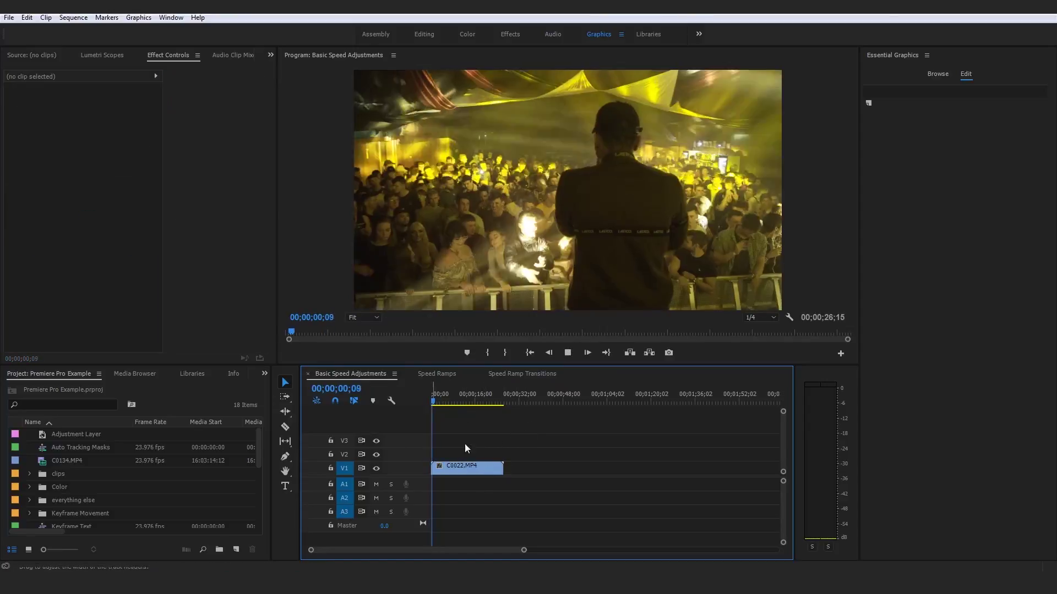
click(477, 469)
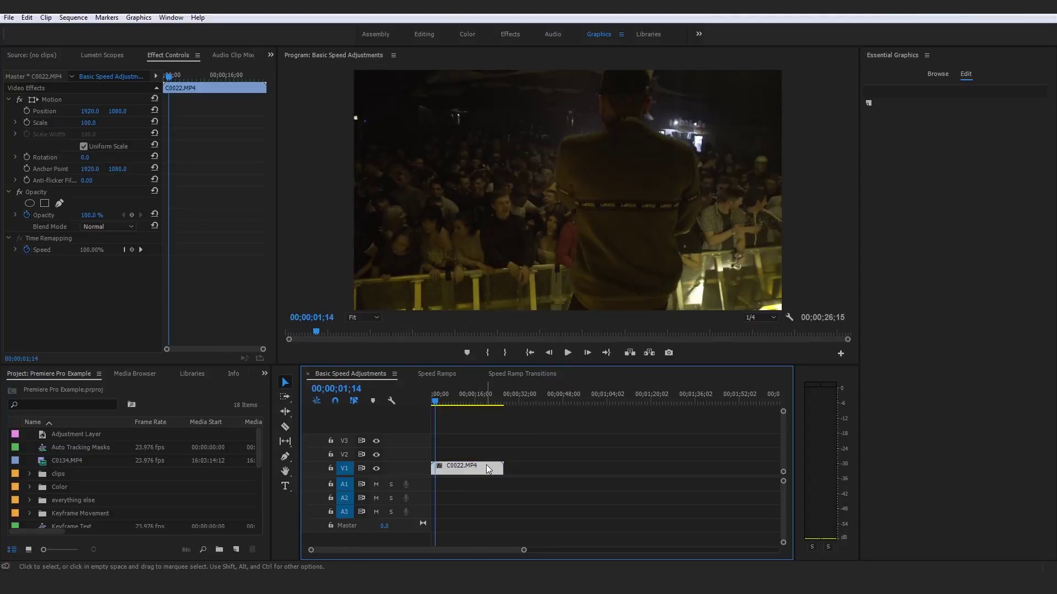
right_click(481, 467)
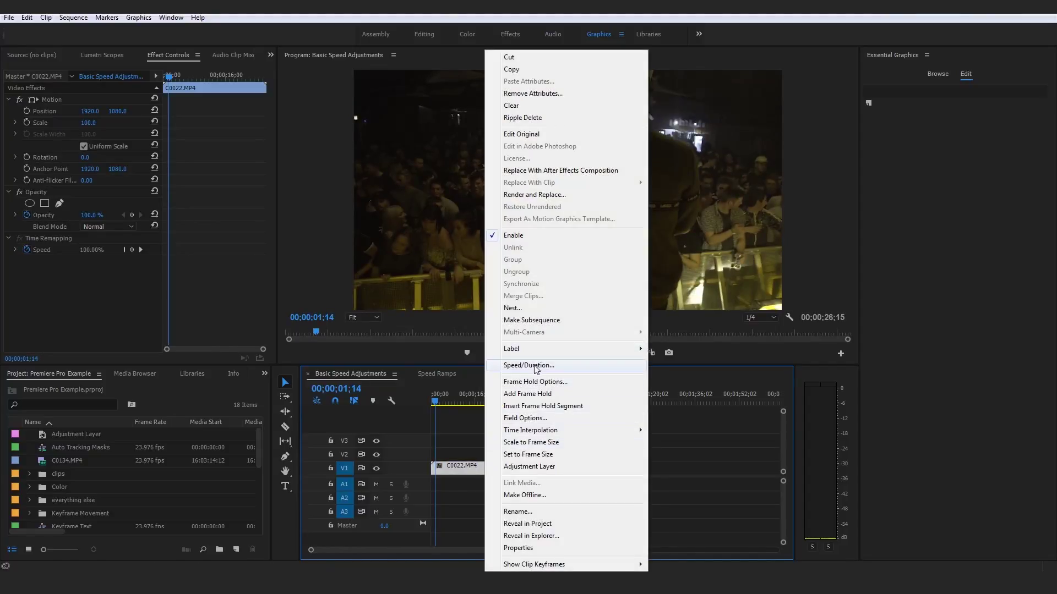
click(534, 366)
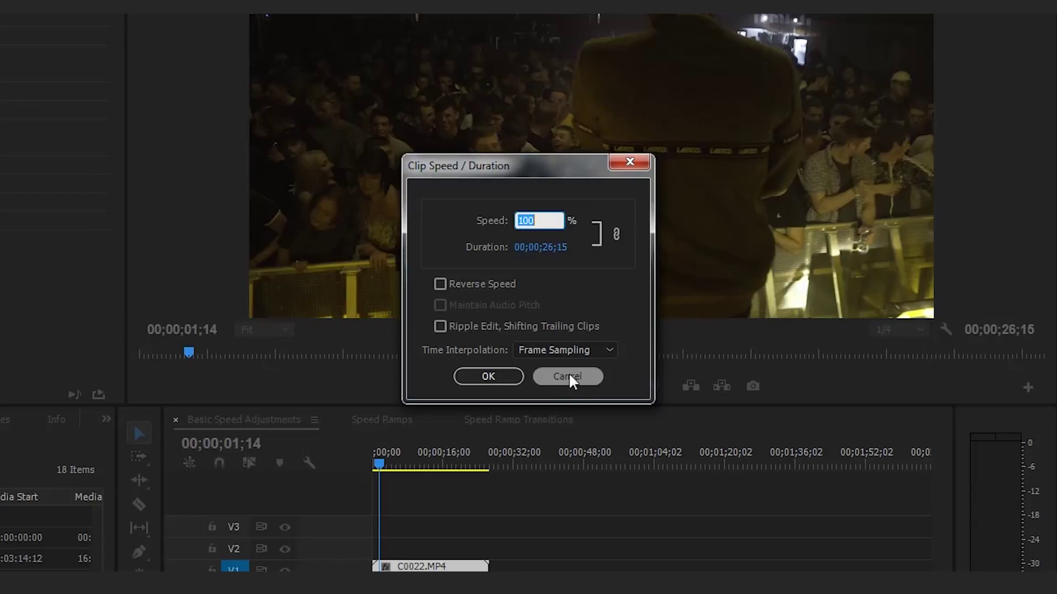
click(570, 377)
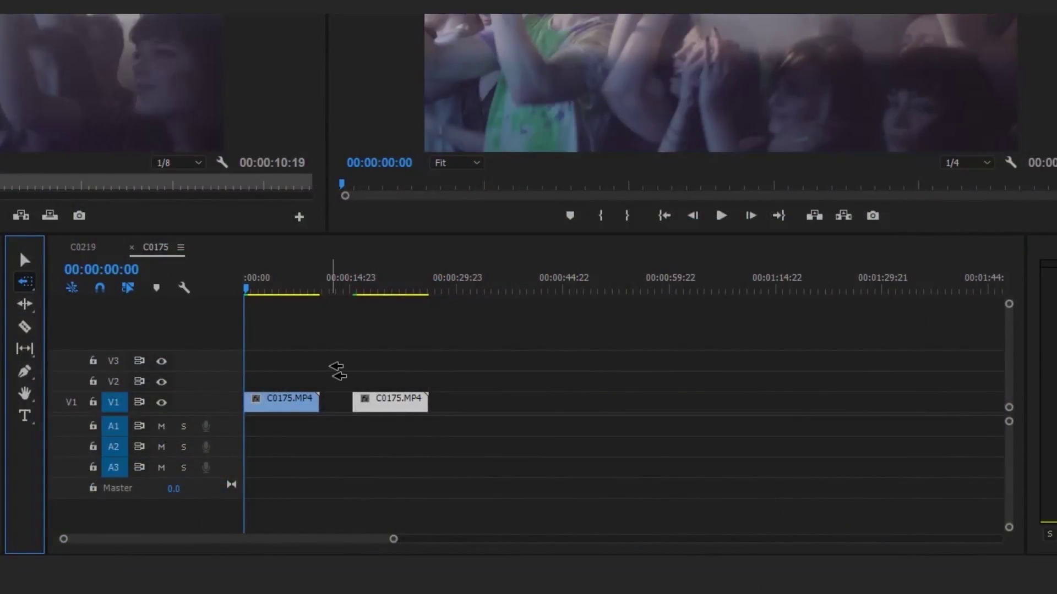
- Keyframe the mask path frame by frame to follow the walking legs
key(o)
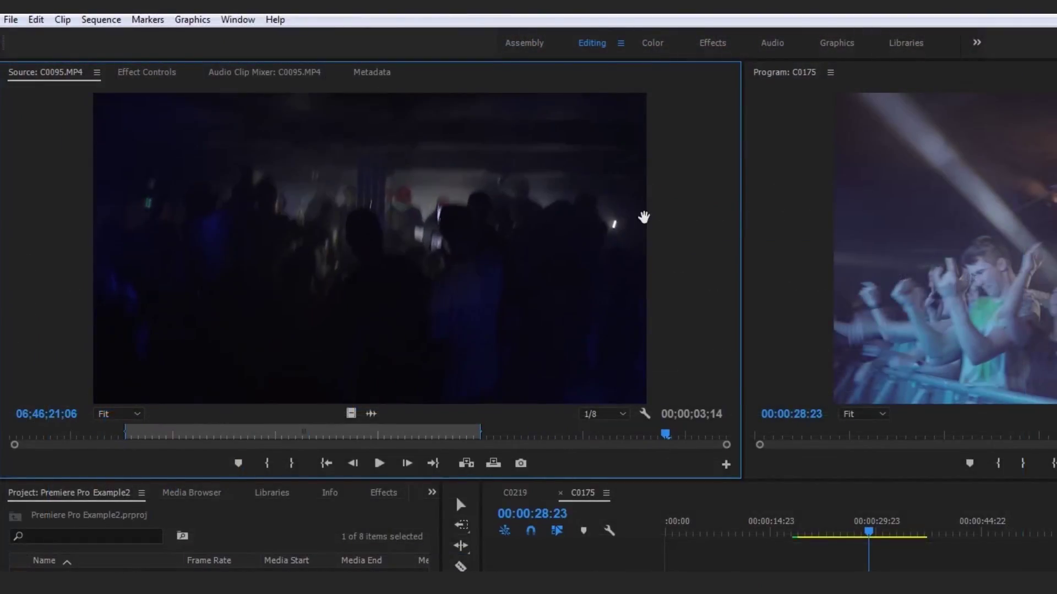
key(shift+i)
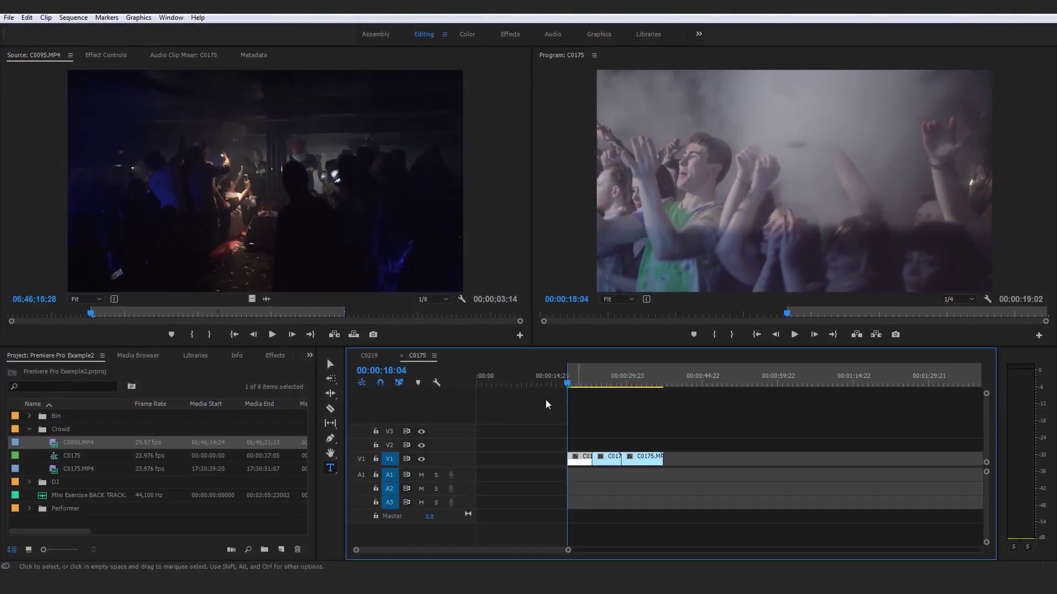
click(671, 378)
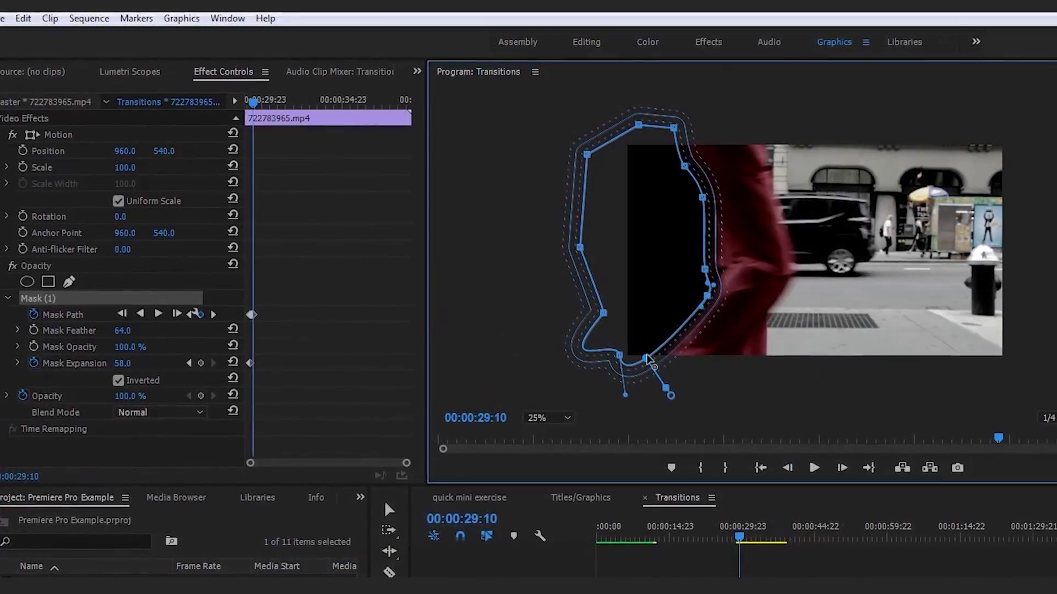
click(842, 467)
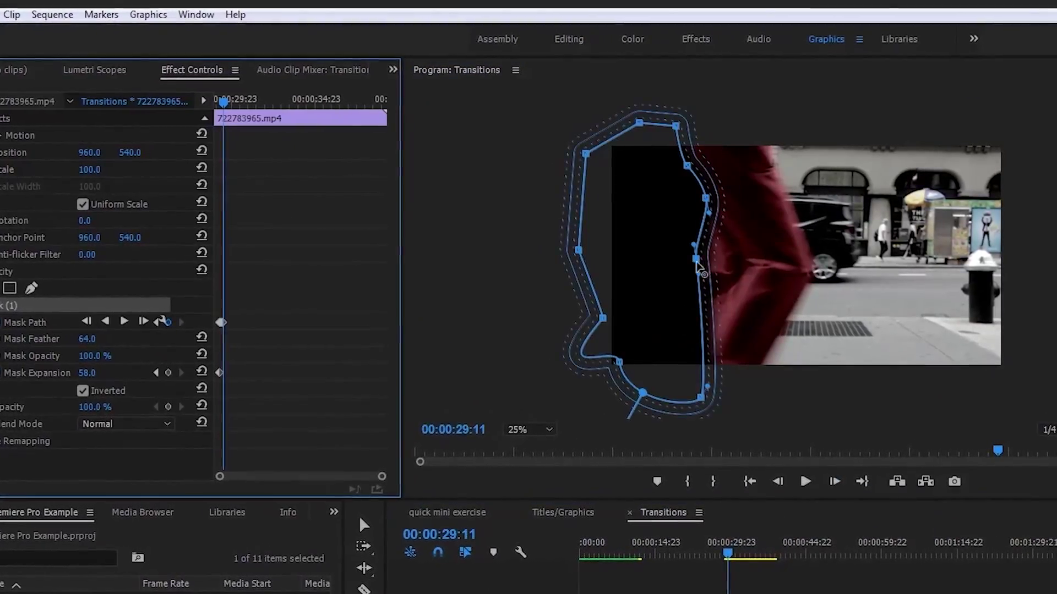
key(Right)
drag(696, 258, 710, 259)
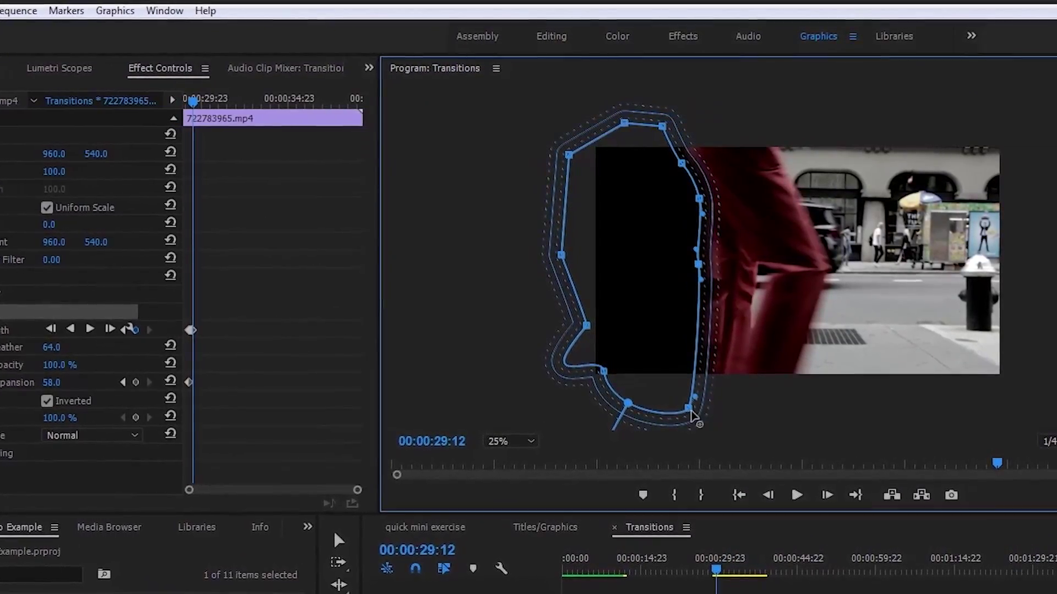
click(828, 569)
key(Right)
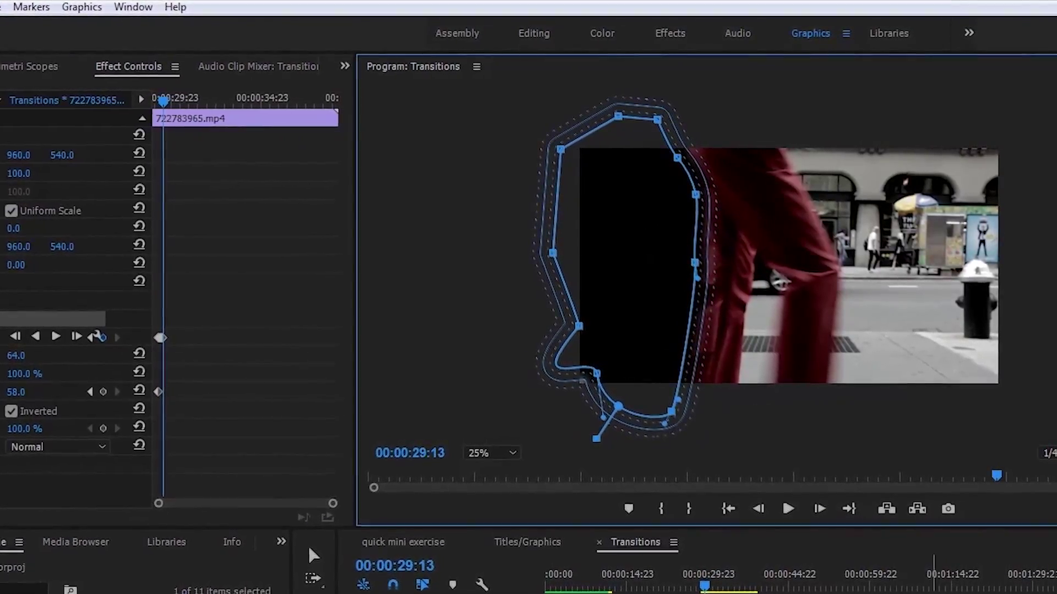
click(825, 567)
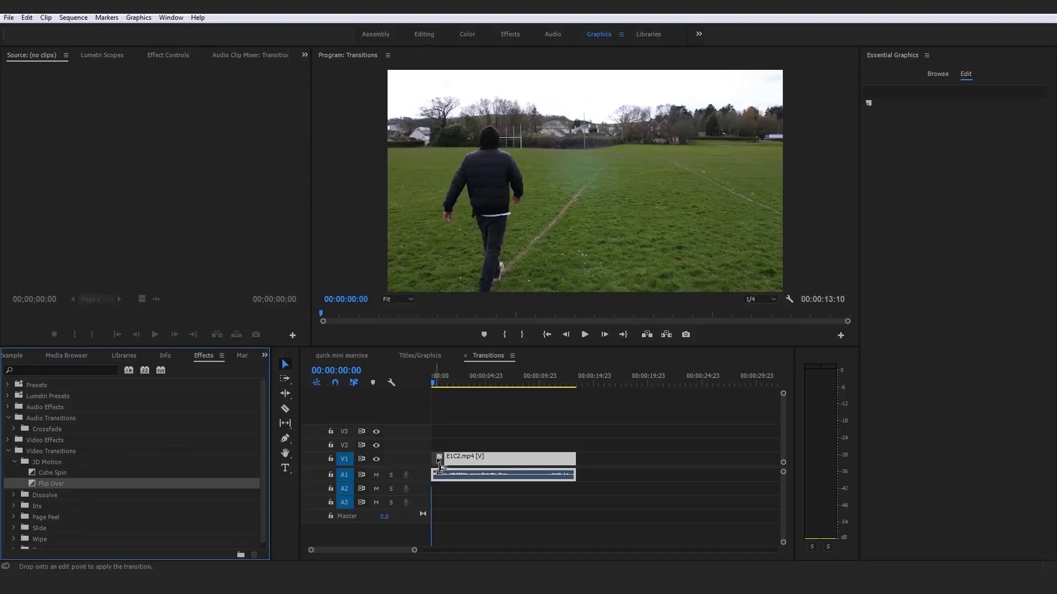
- Add a Flip Over transition, warm the temperature, and apply the Fuji ETERNA 250D Fuji 3510 look
drag(440, 461, 439, 462)
key(space)
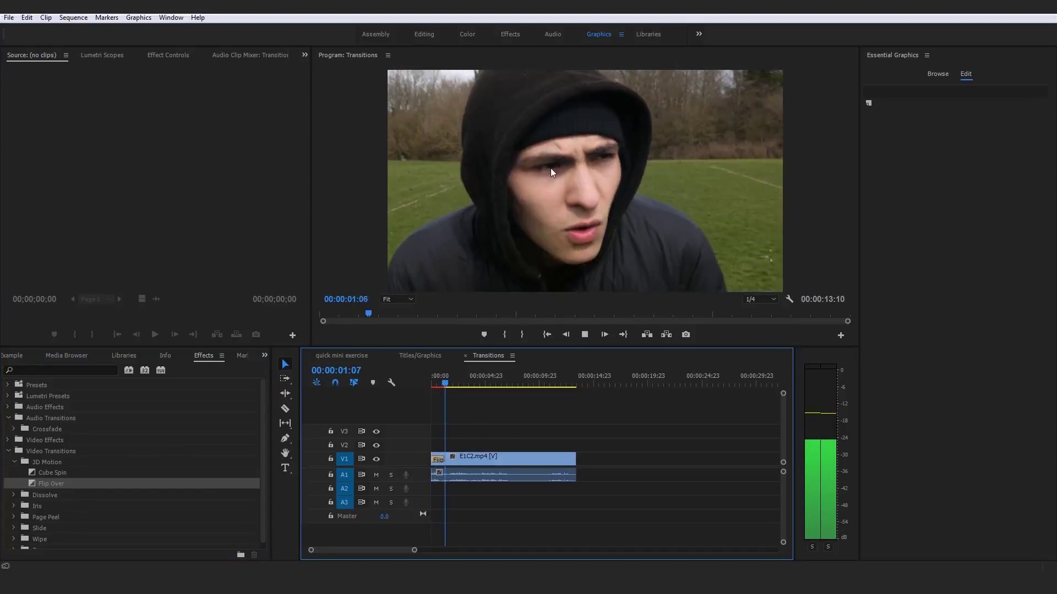
key(space)
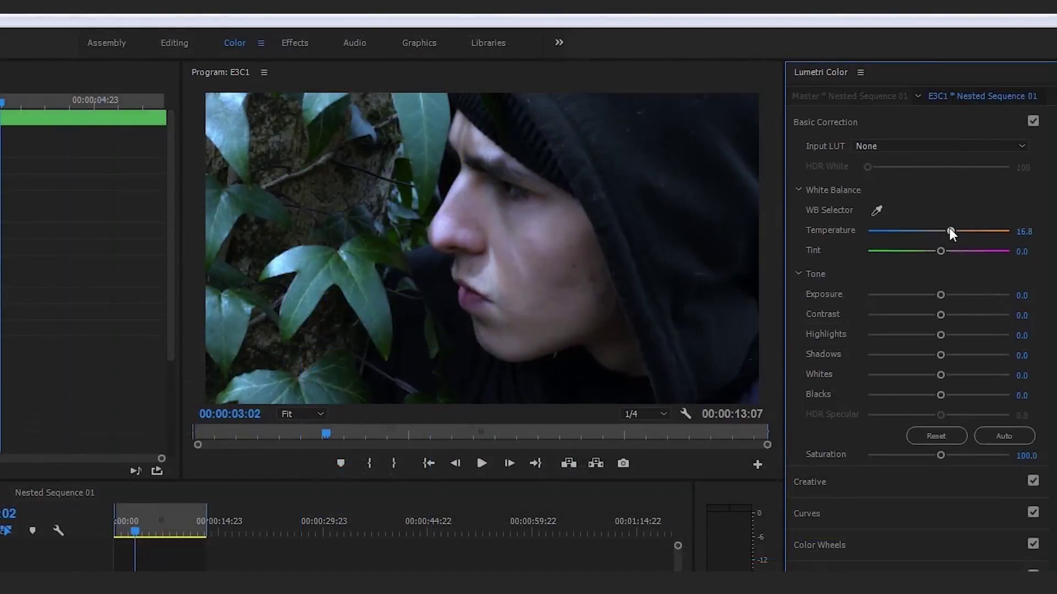
drag(949, 228, 983, 233)
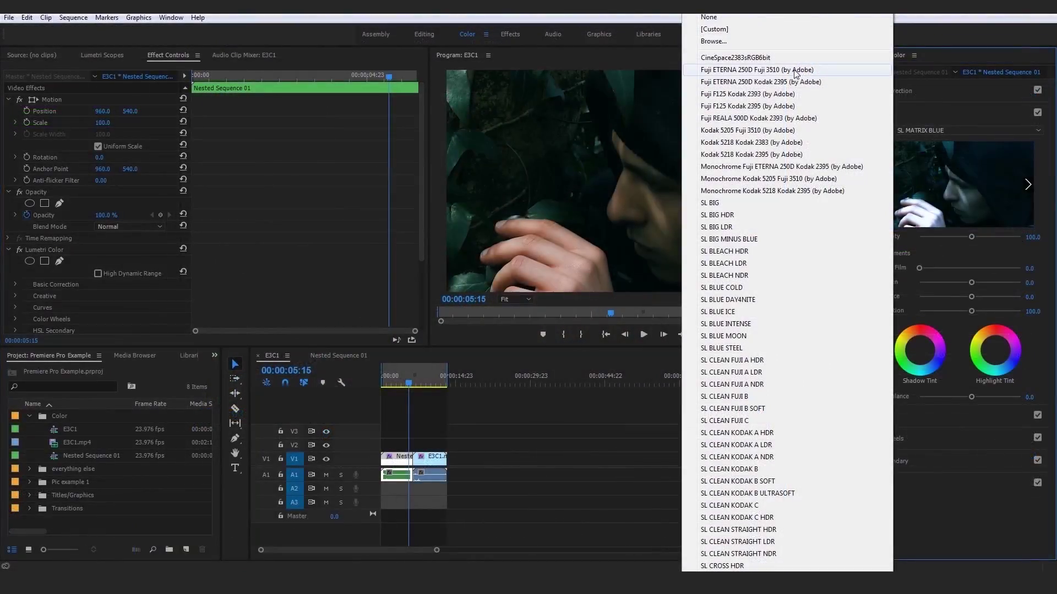
click(760, 70)
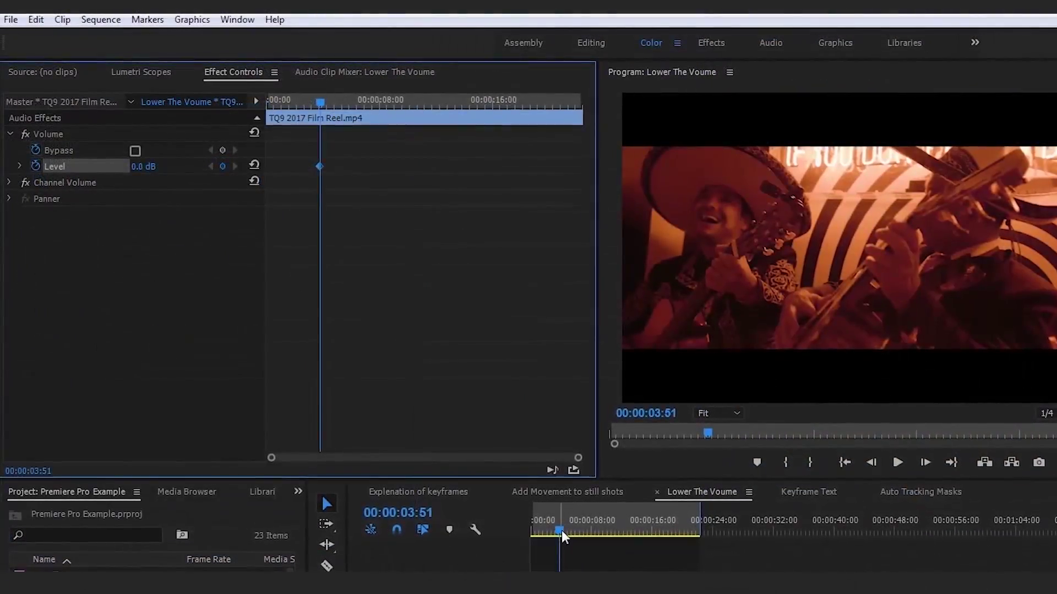
- Scrub the playhead to another point in the Add Movement to still shots sequence
drag(561, 531, 550, 514)
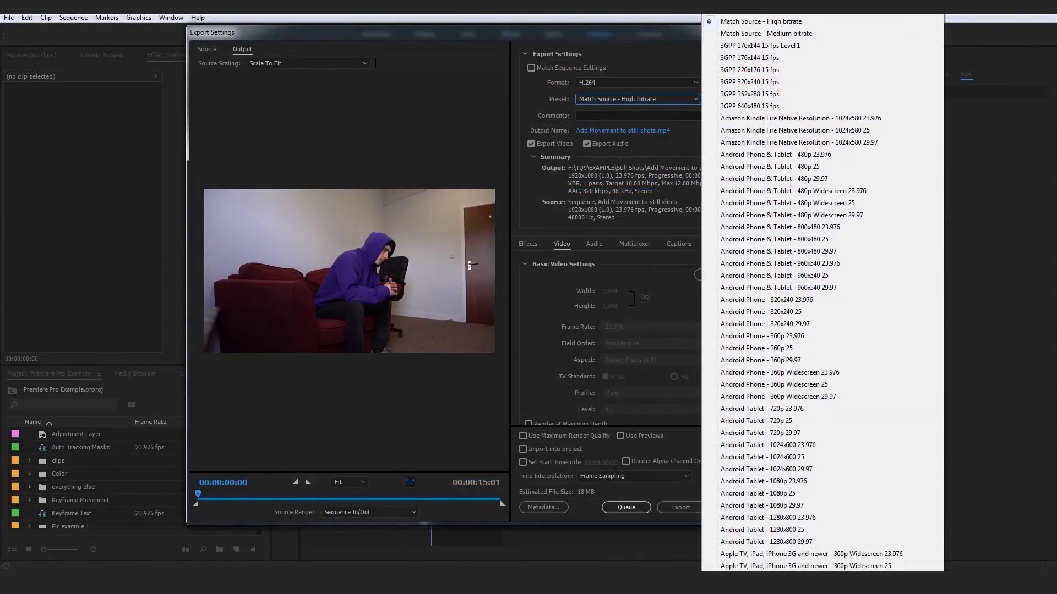
- Scroll down in Export Settings and tick Use Maximum Render Quality
scroll(757, 536, down, 3)
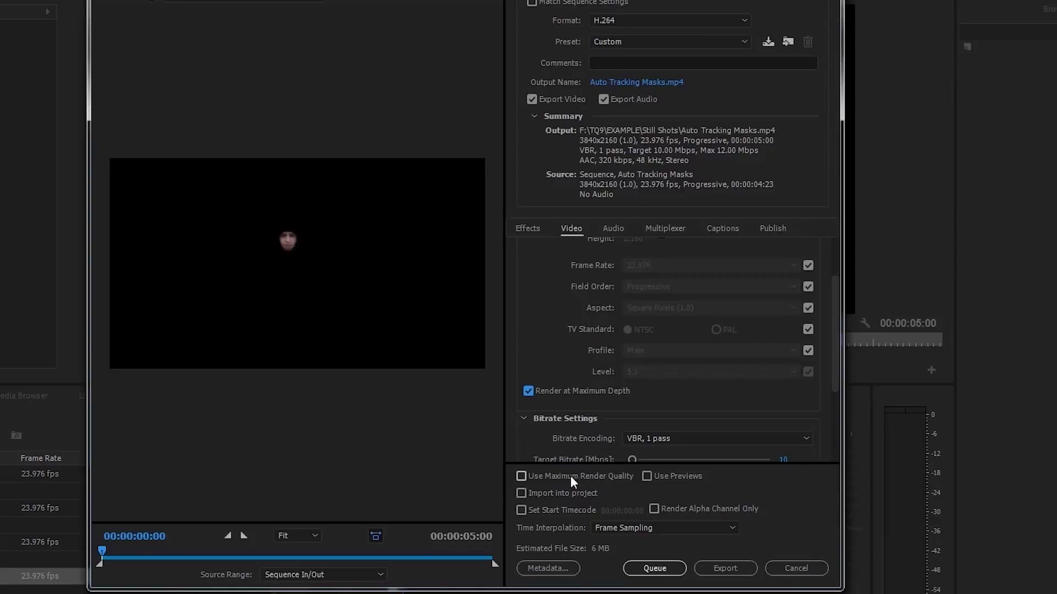
click(569, 476)
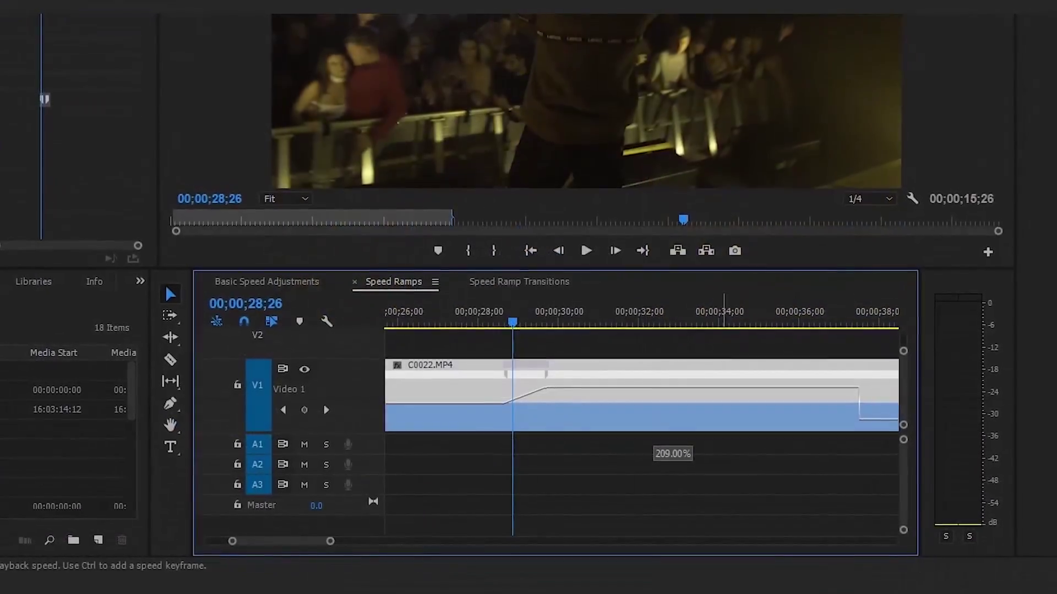
- Drag the speed rubber band to raise the ramped section from 209% to 265%
drag(673, 388, 673, 373)
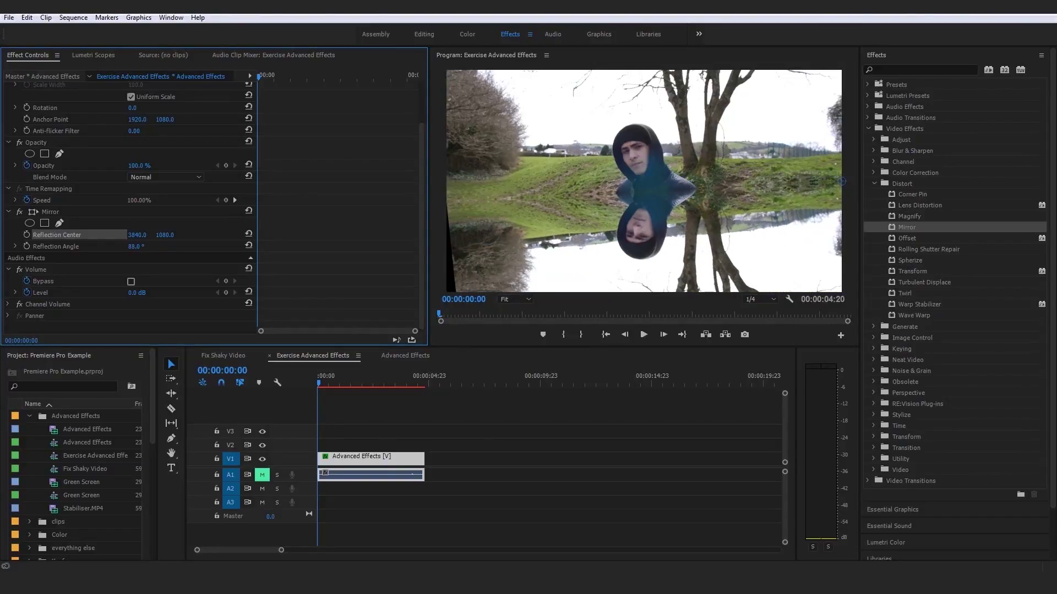
- Tilt the Mirror reflection angle to 85°, then select the Stabiliser.MP4 clip in the Fix Shaky Video sequence
drag(136, 247, 130, 246)
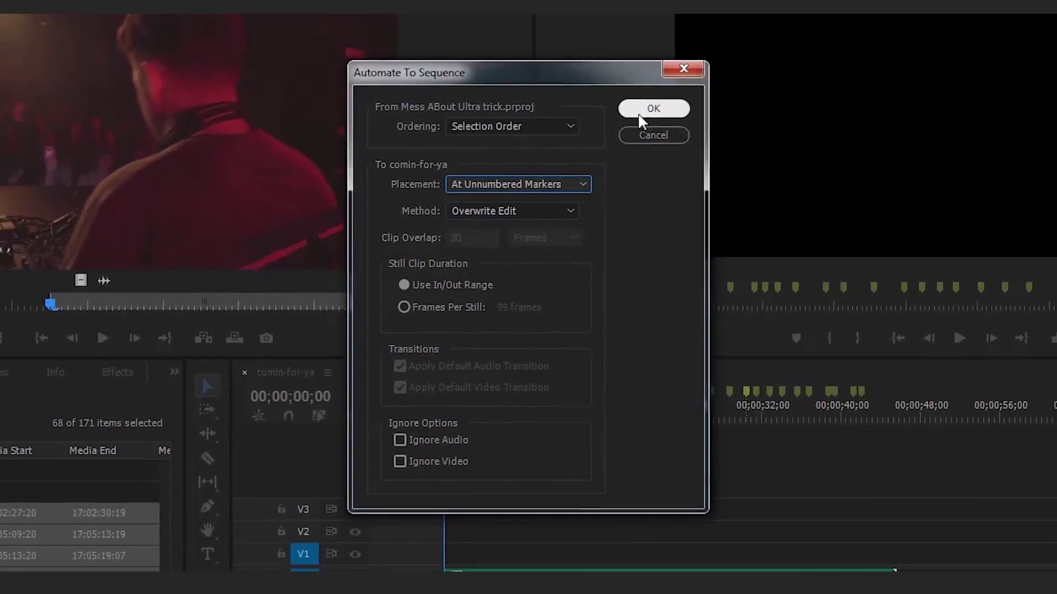
click(642, 110)
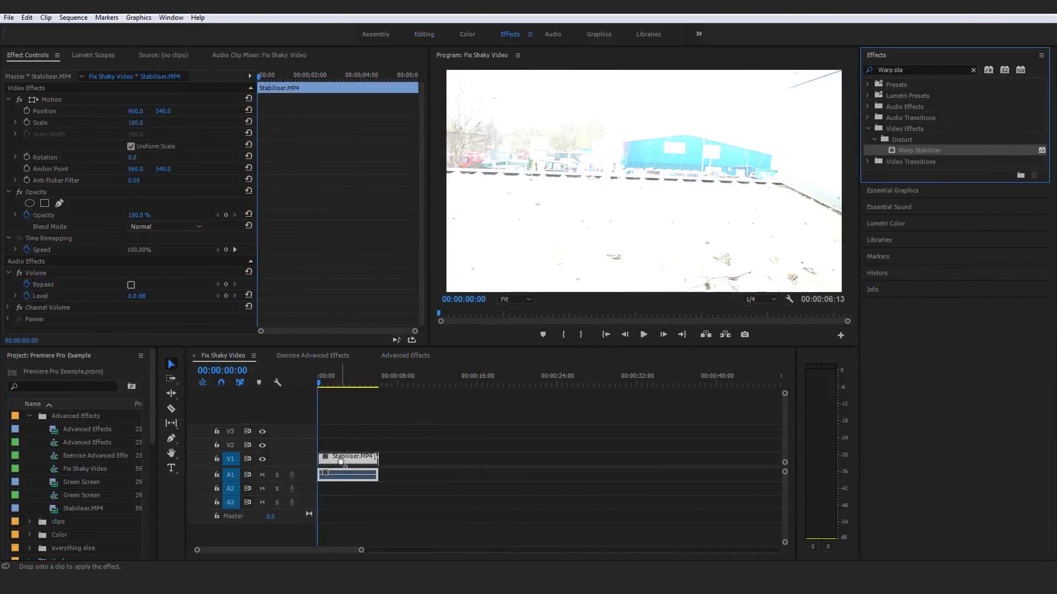
click(530, 482)
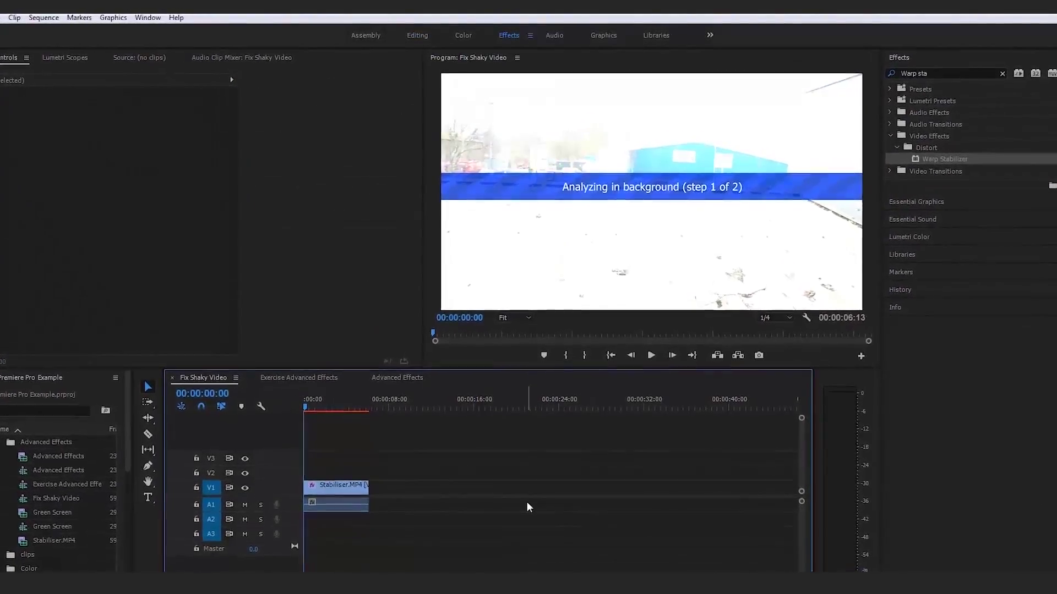
click(341, 498)
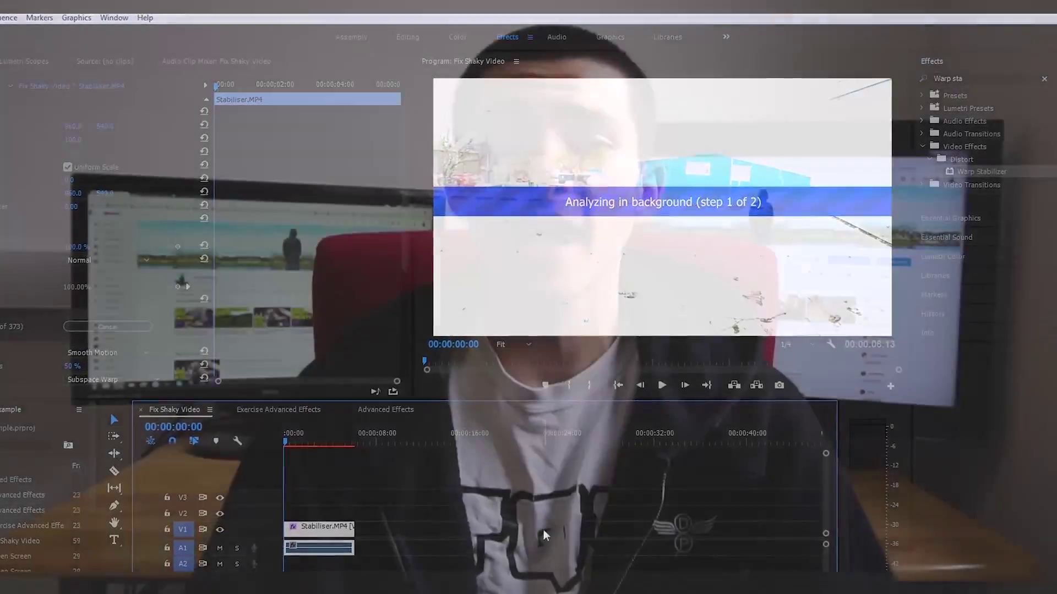